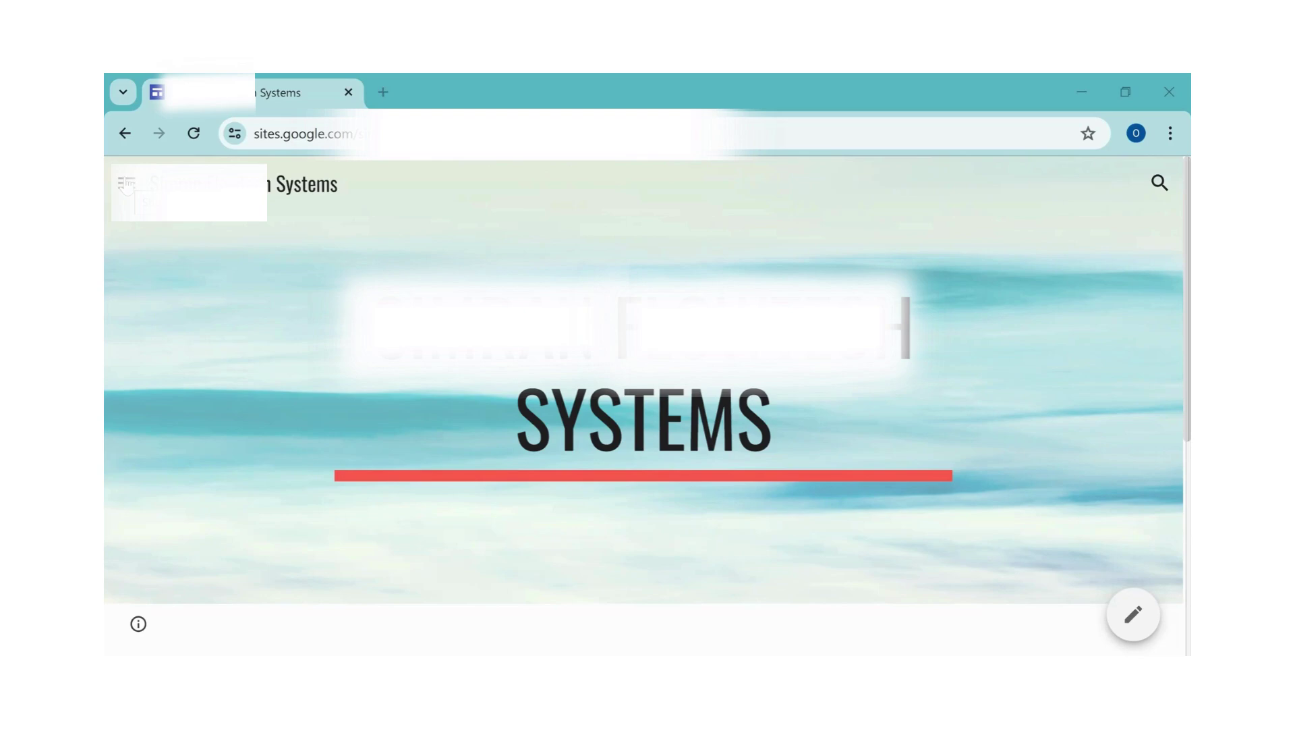
Step: Open the site's Task Management page and look through its Assign Task link and employee links
click(126, 184)
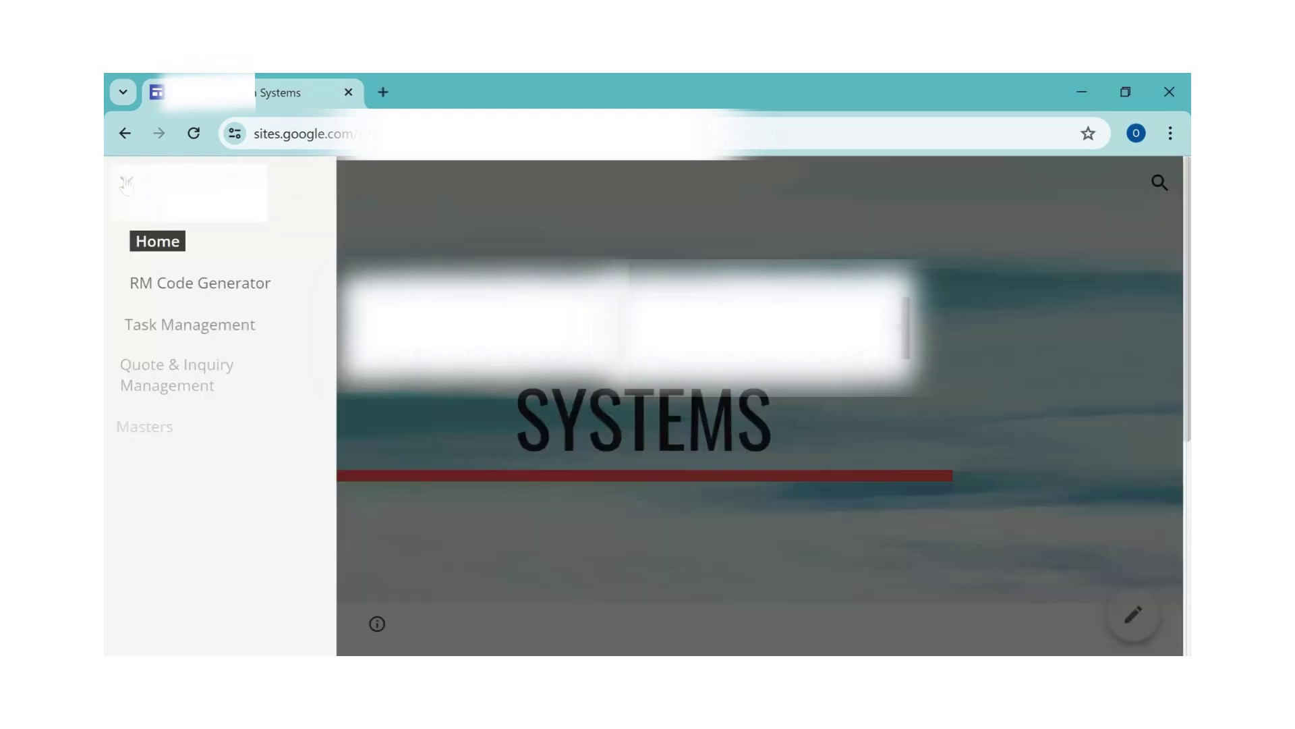
click(177, 326)
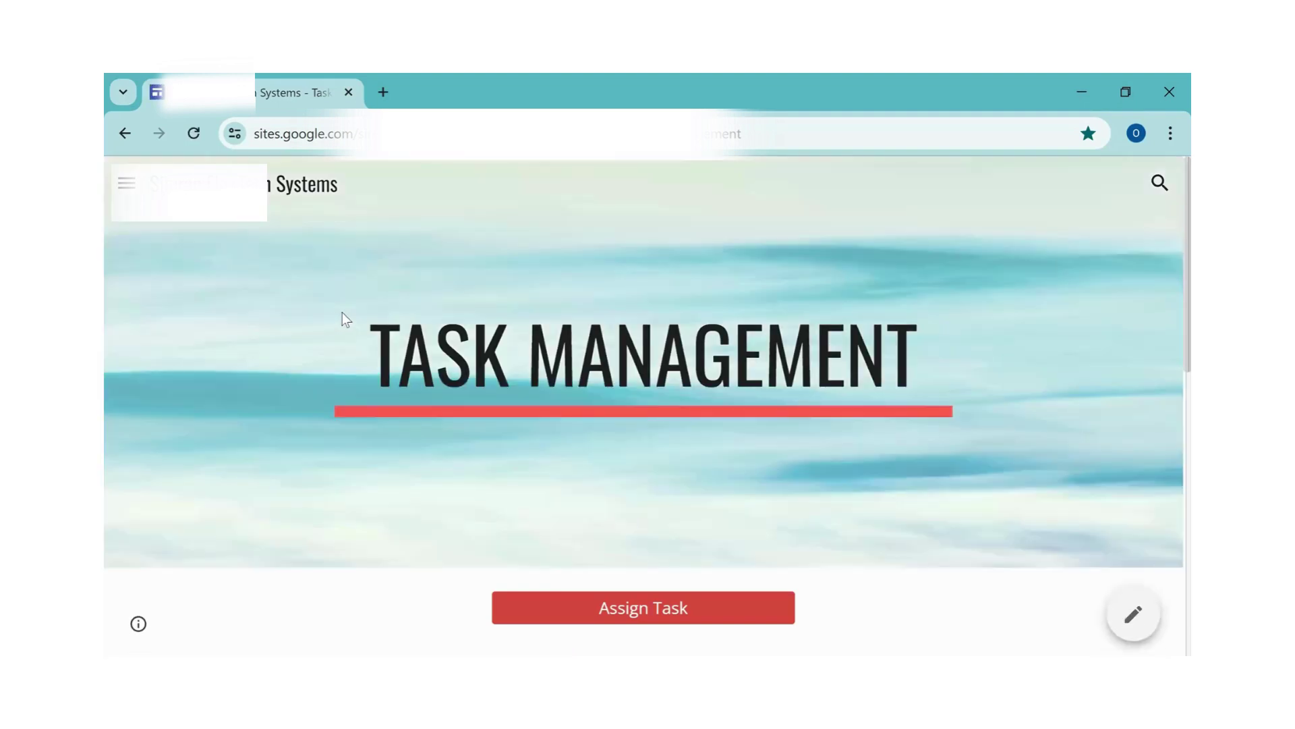
scroll(342, 317, down, 1)
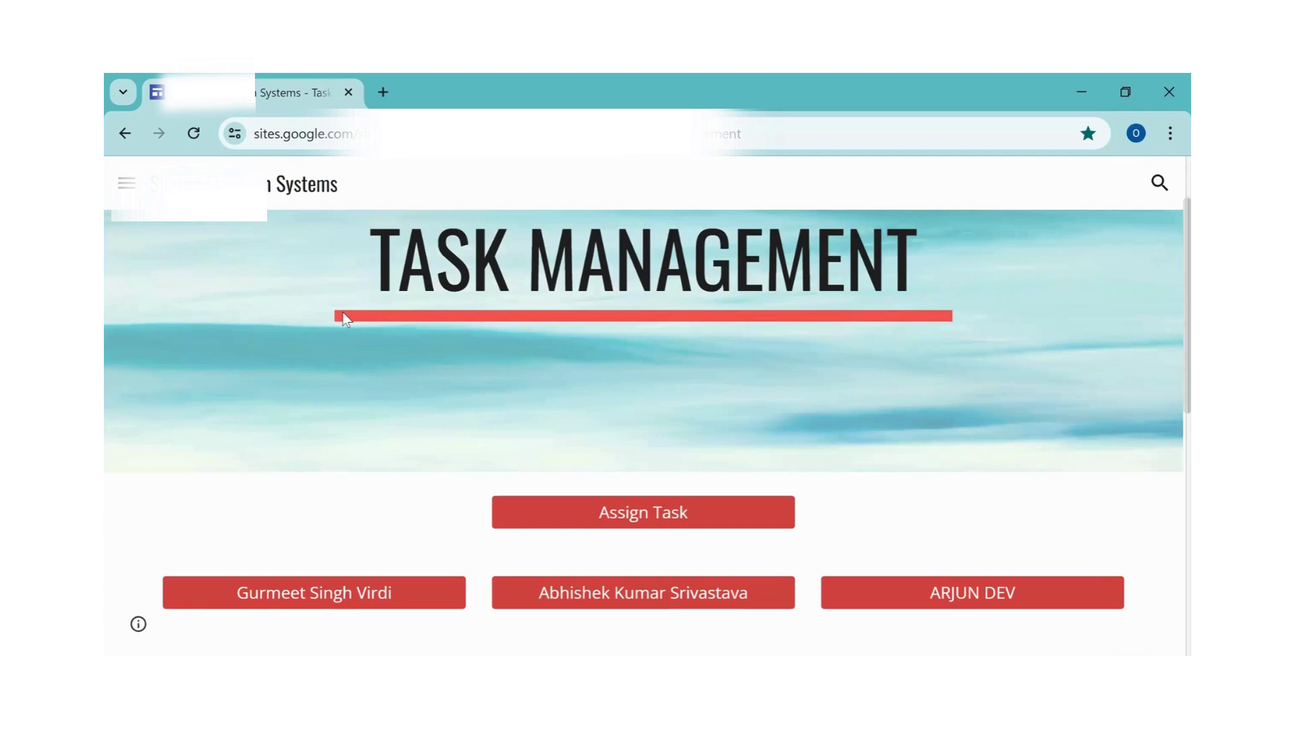
scroll(343, 312, down, 1)
scroll(343, 313, up, 2)
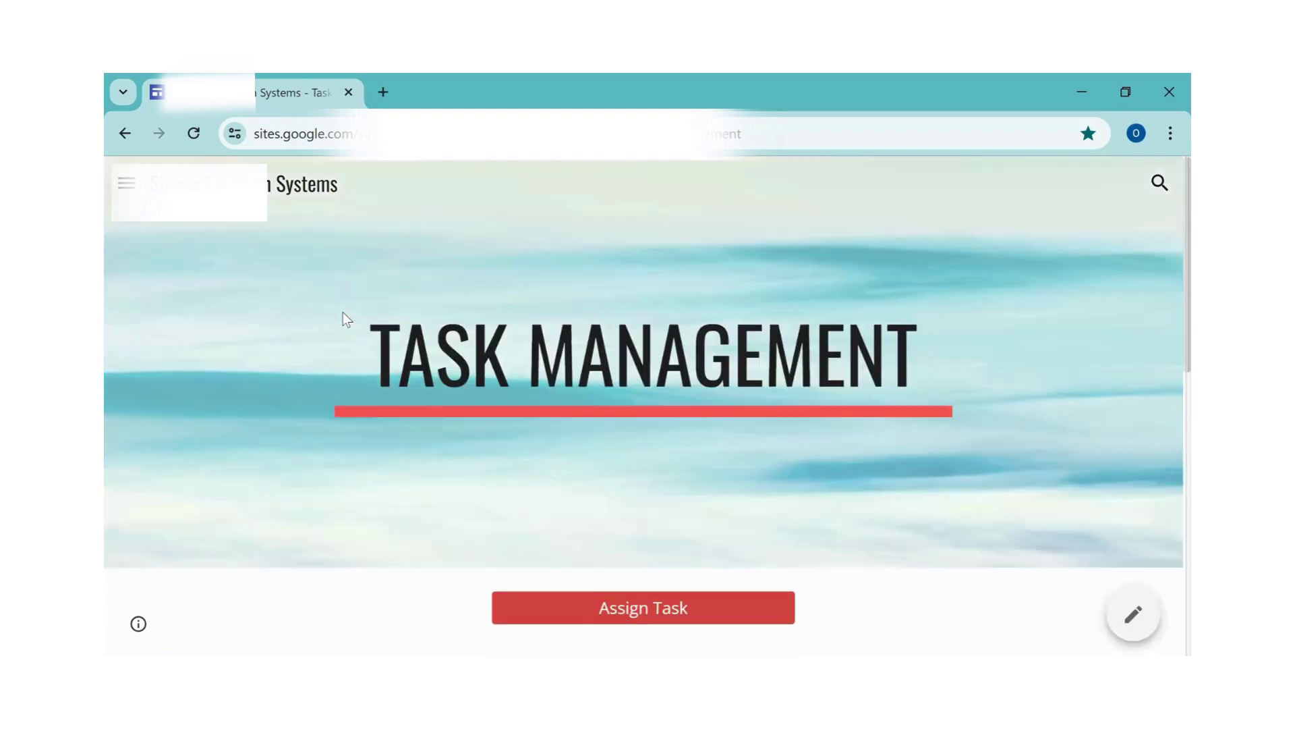
scroll(343, 313, down, 3)
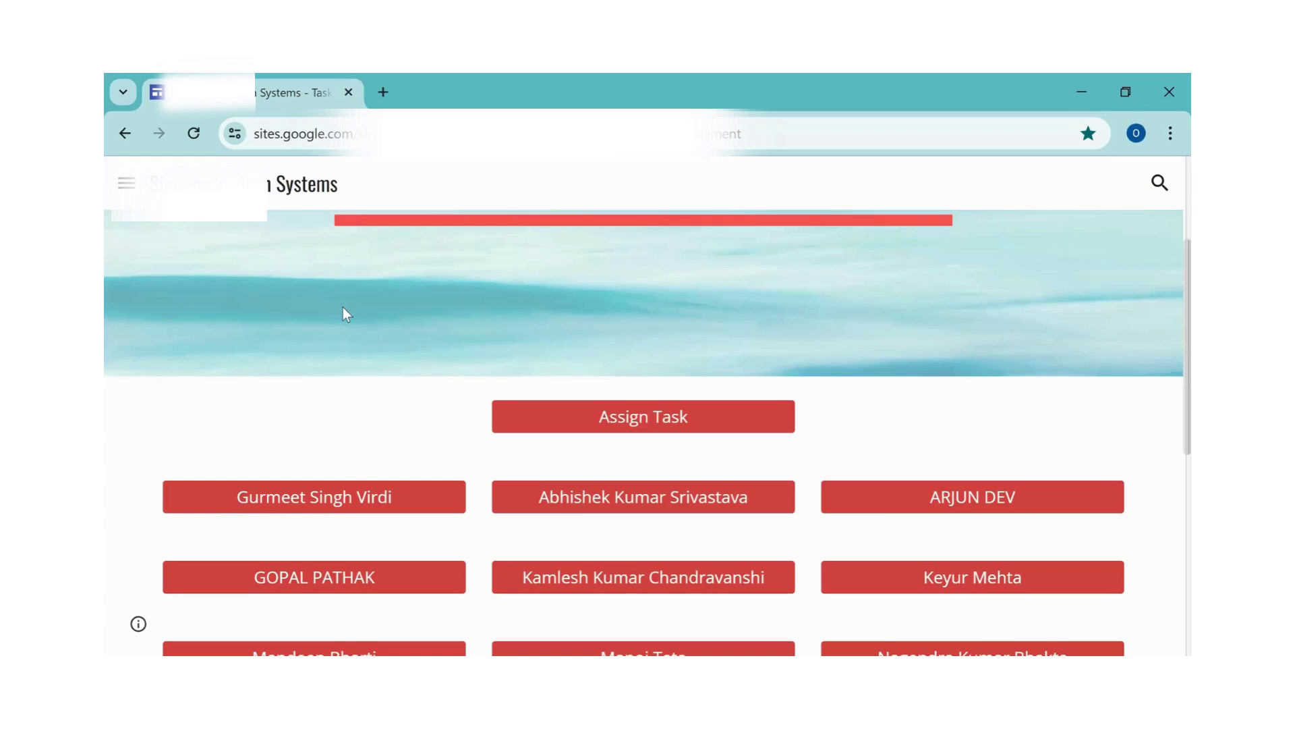
scroll(343, 307, down, 2)
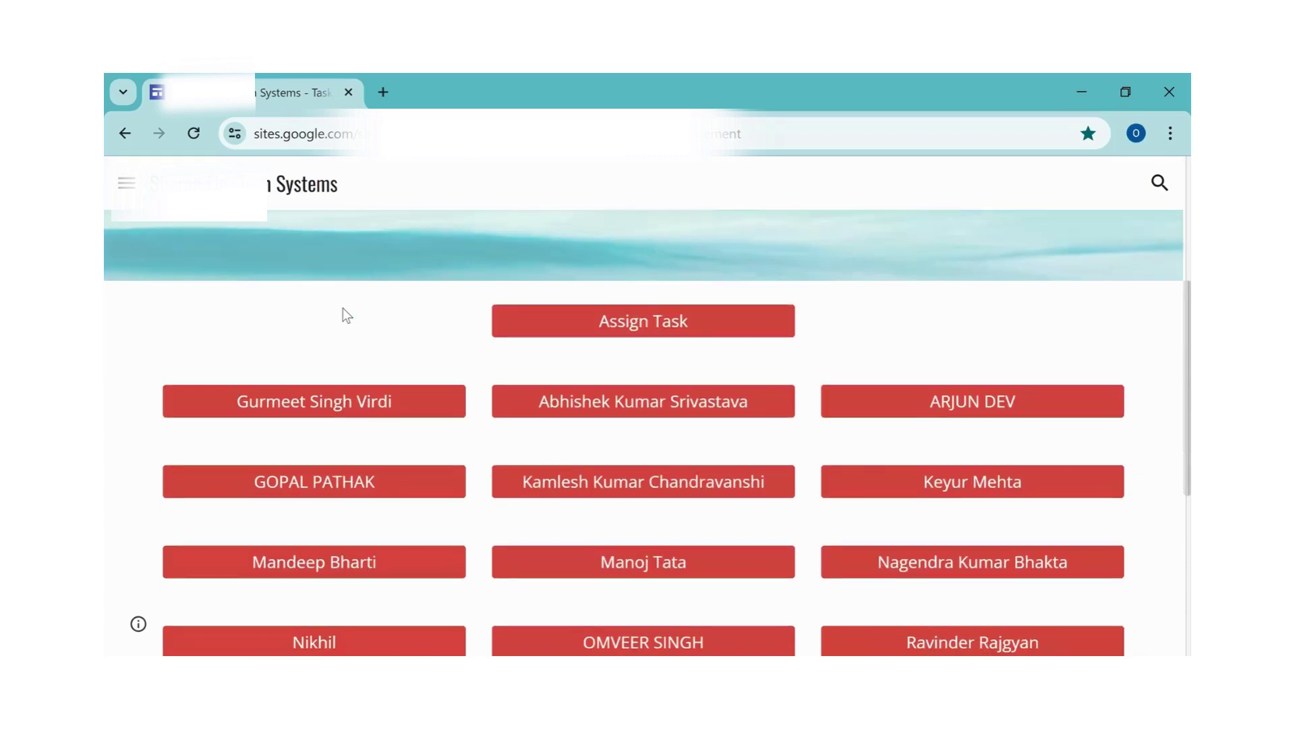
scroll(343, 310, up, 2)
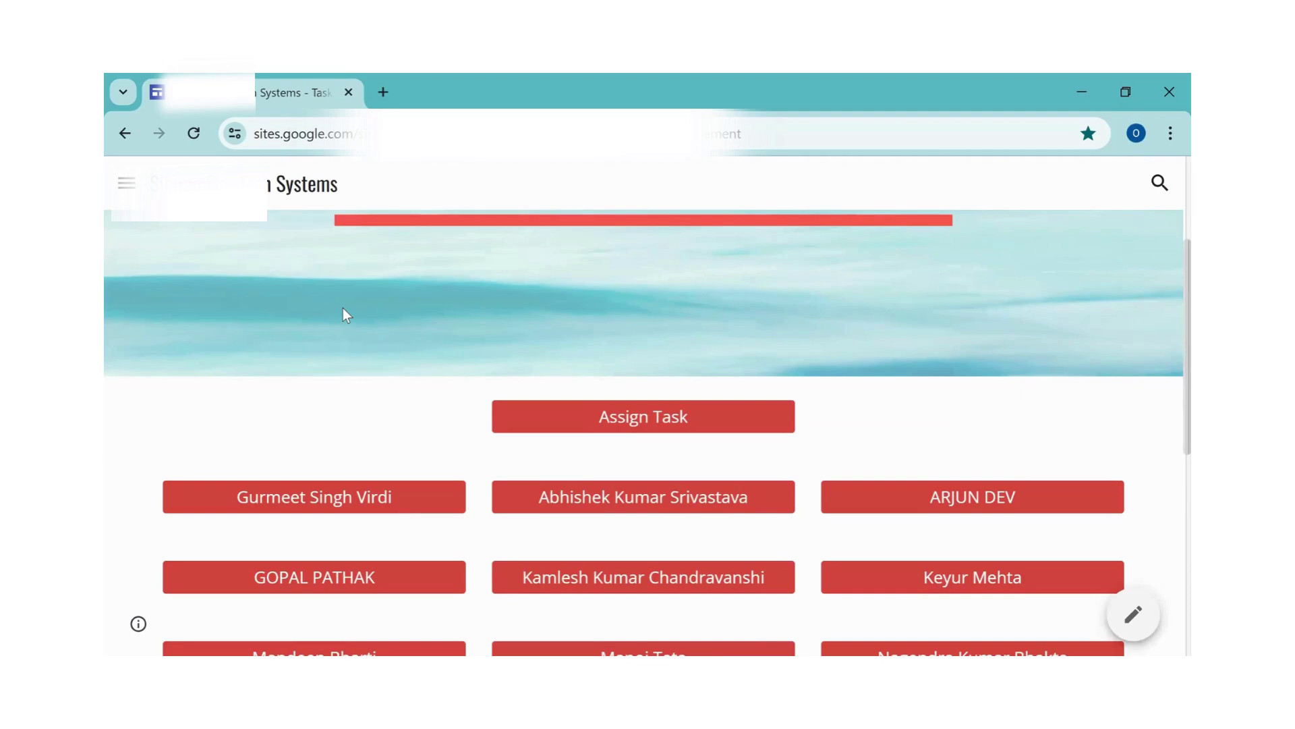
scroll(343, 309, down, 3)
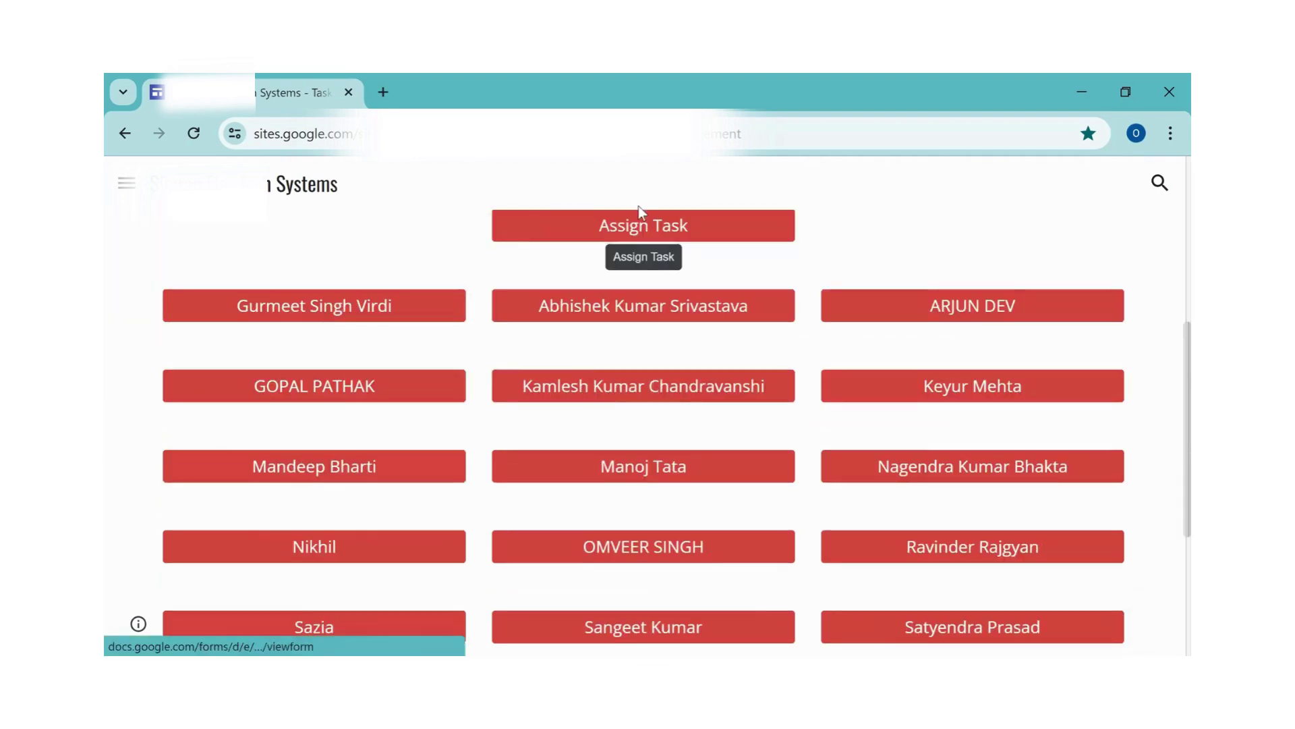
Step: In the Assign Task form, include the account's email with the response and choose the employee the task is assigned to
click(632, 229)
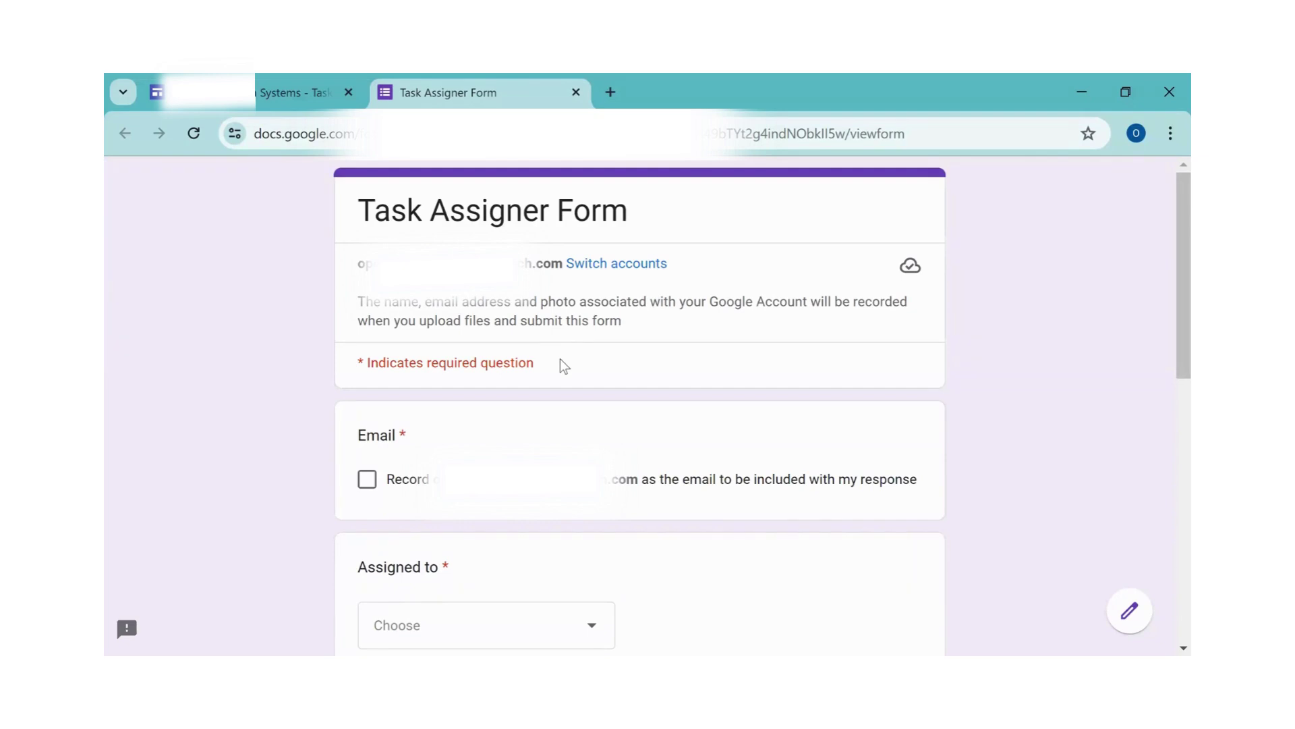
scroll(564, 364, down, 2)
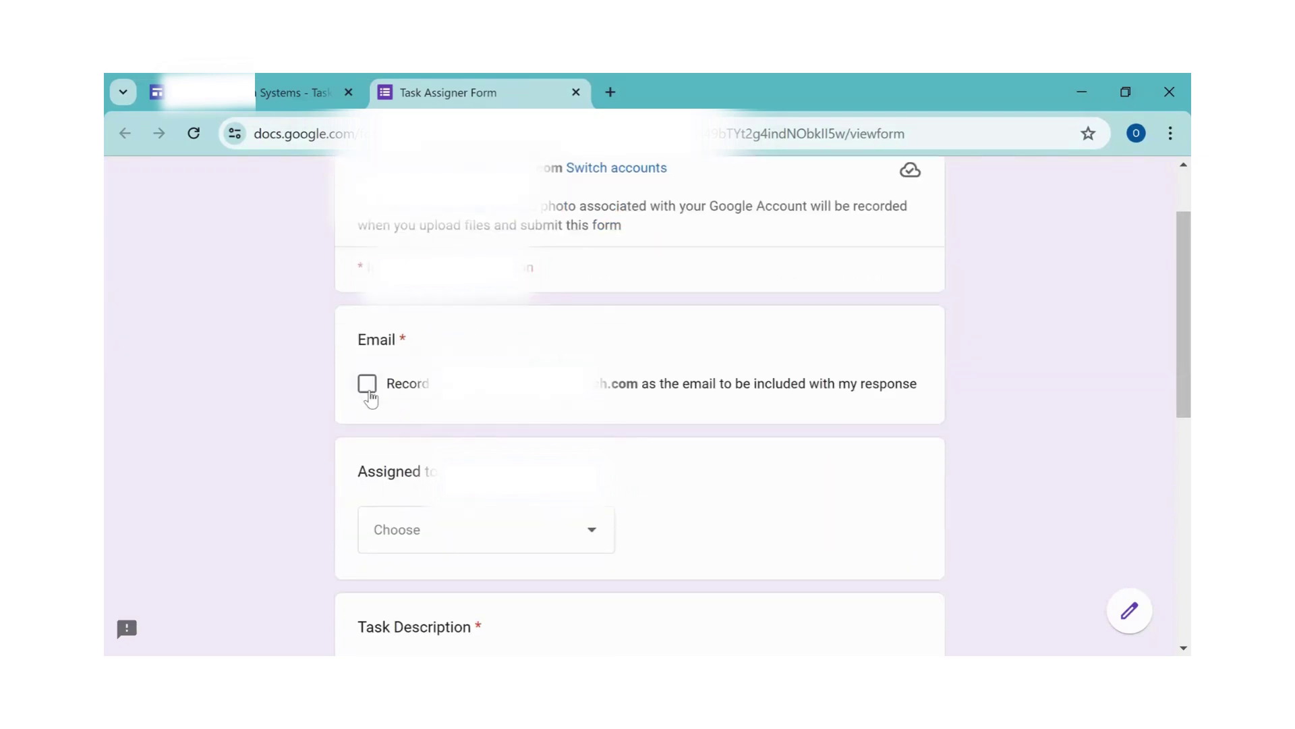
click(367, 385)
scroll(600, 429, down, 4)
click(569, 341)
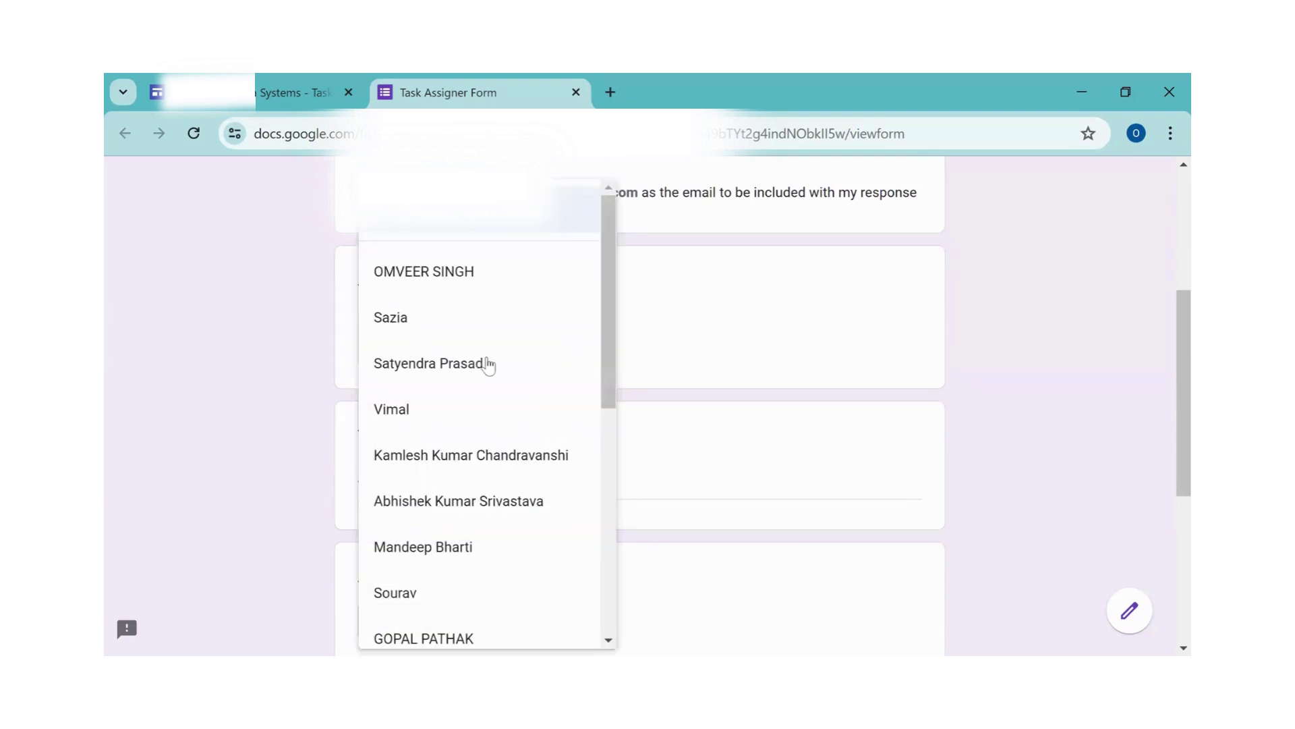
scroll(439, 512, down, 7)
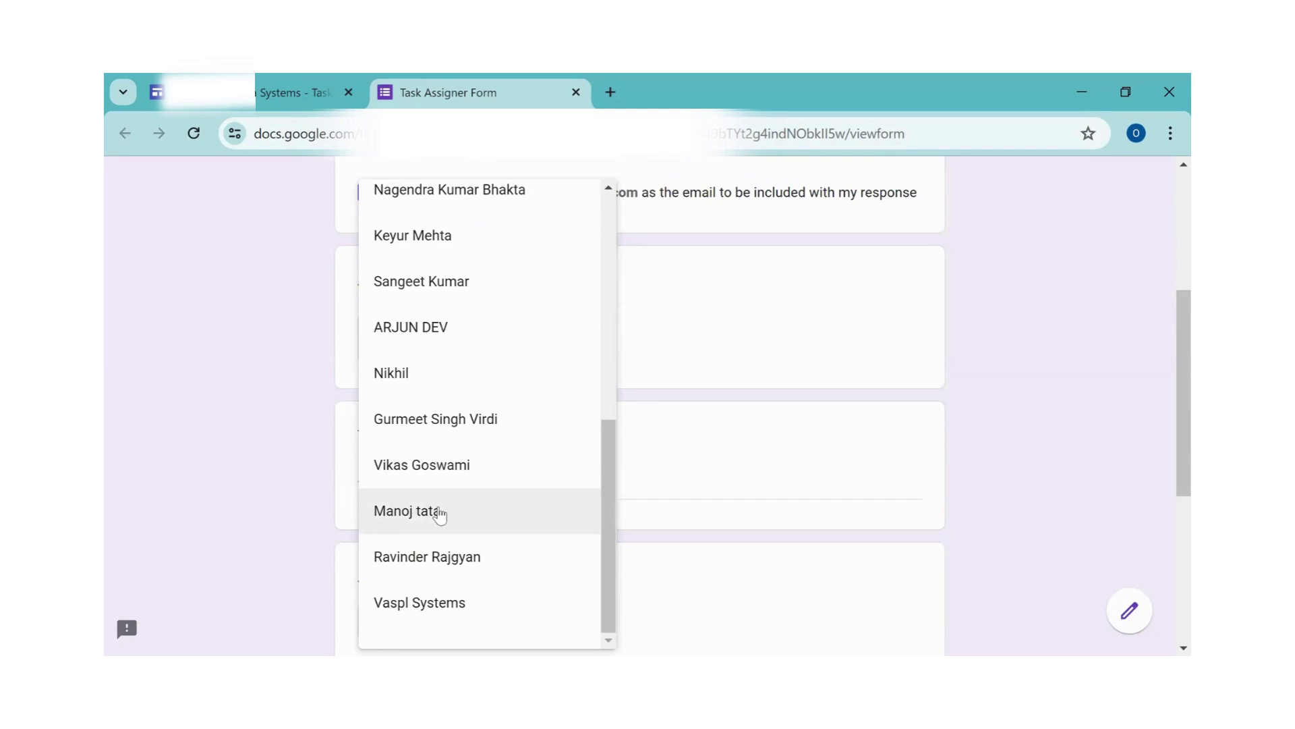
click(439, 512)
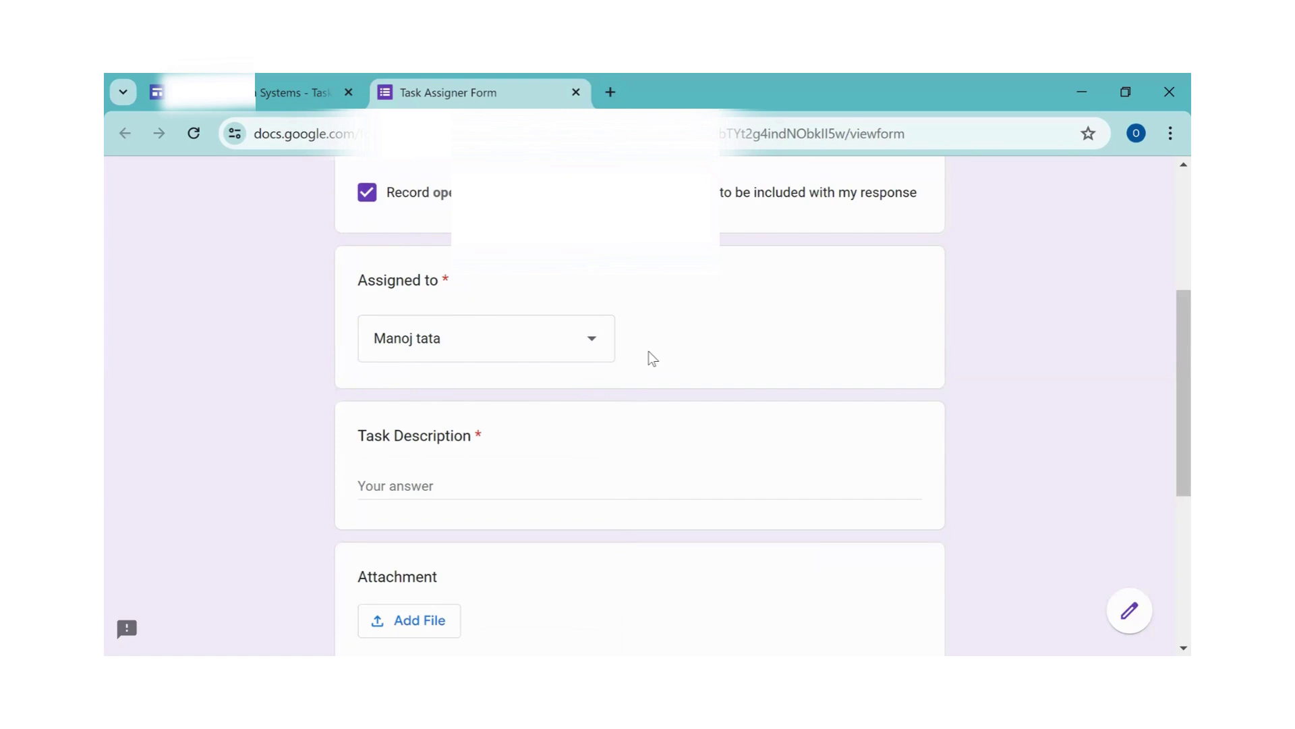
Step: Review the form's Task Description, Attachment and Completion Date questions, then close the form without submitting it
scroll(653, 358, down, 1)
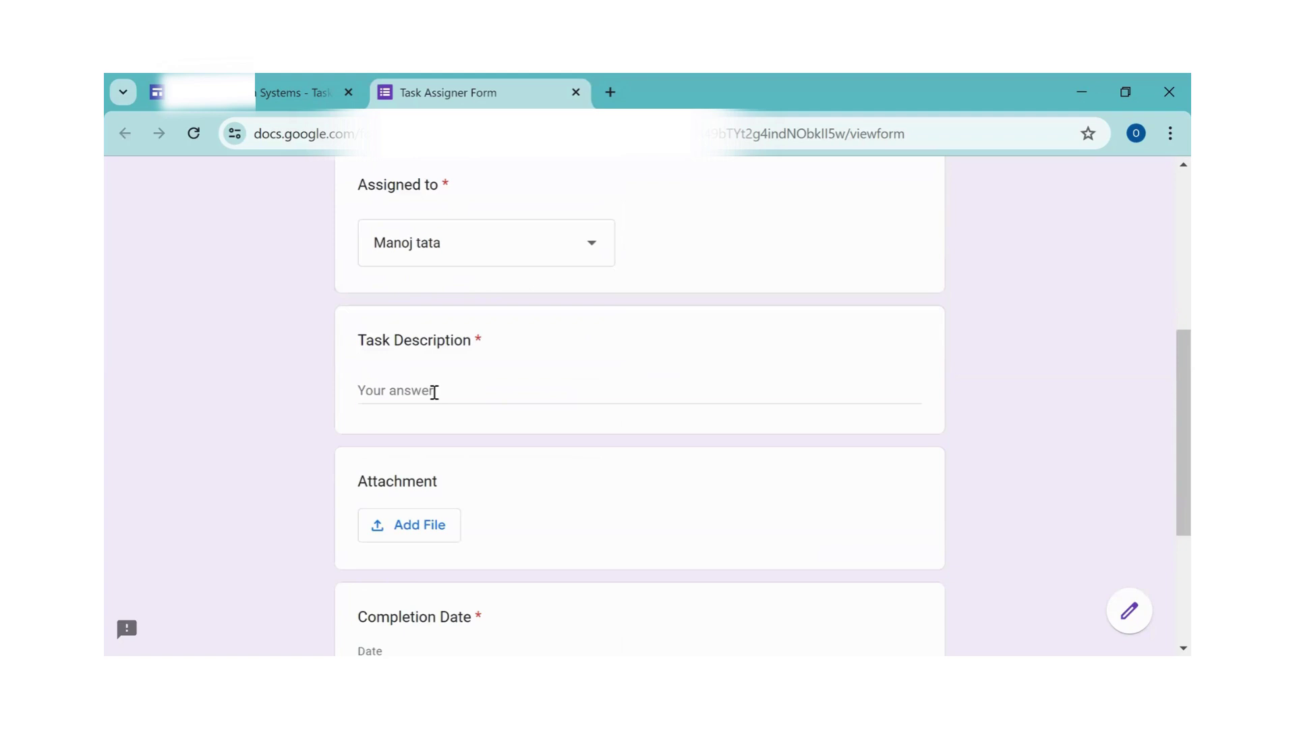
click(435, 392)
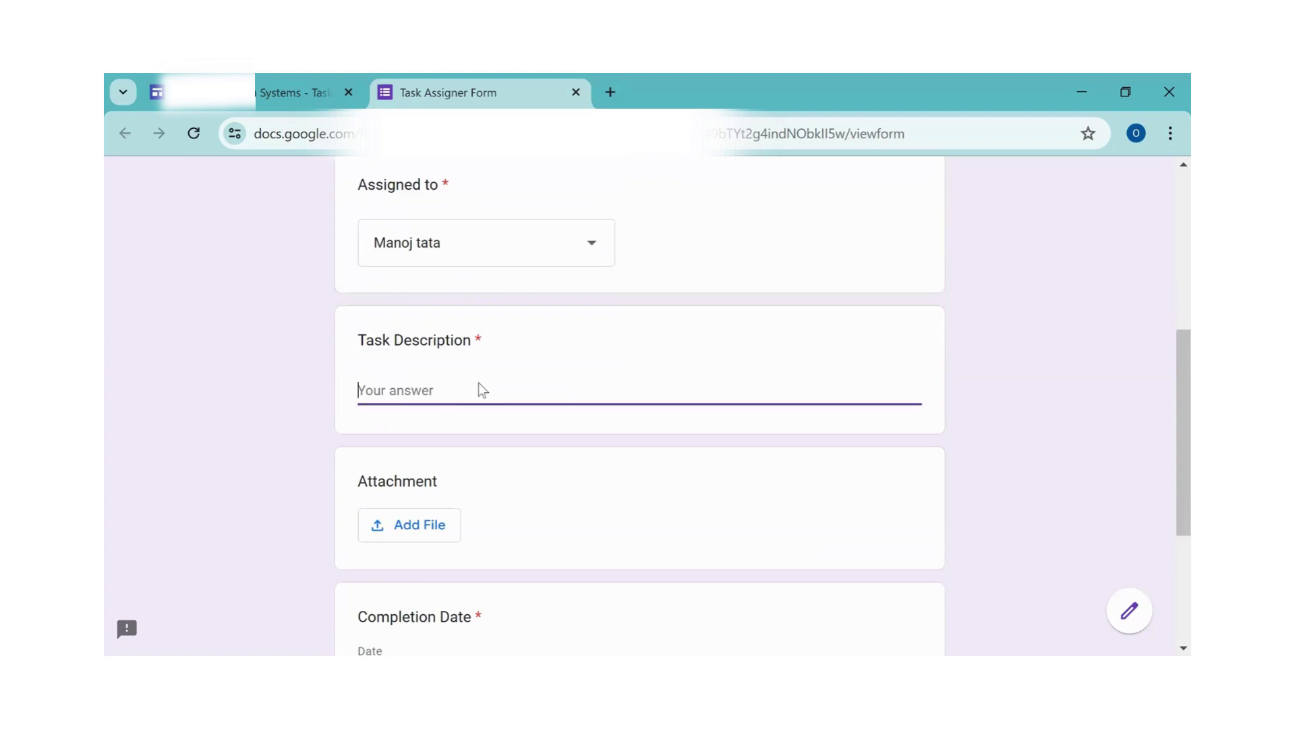
scroll(565, 391, down, 3)
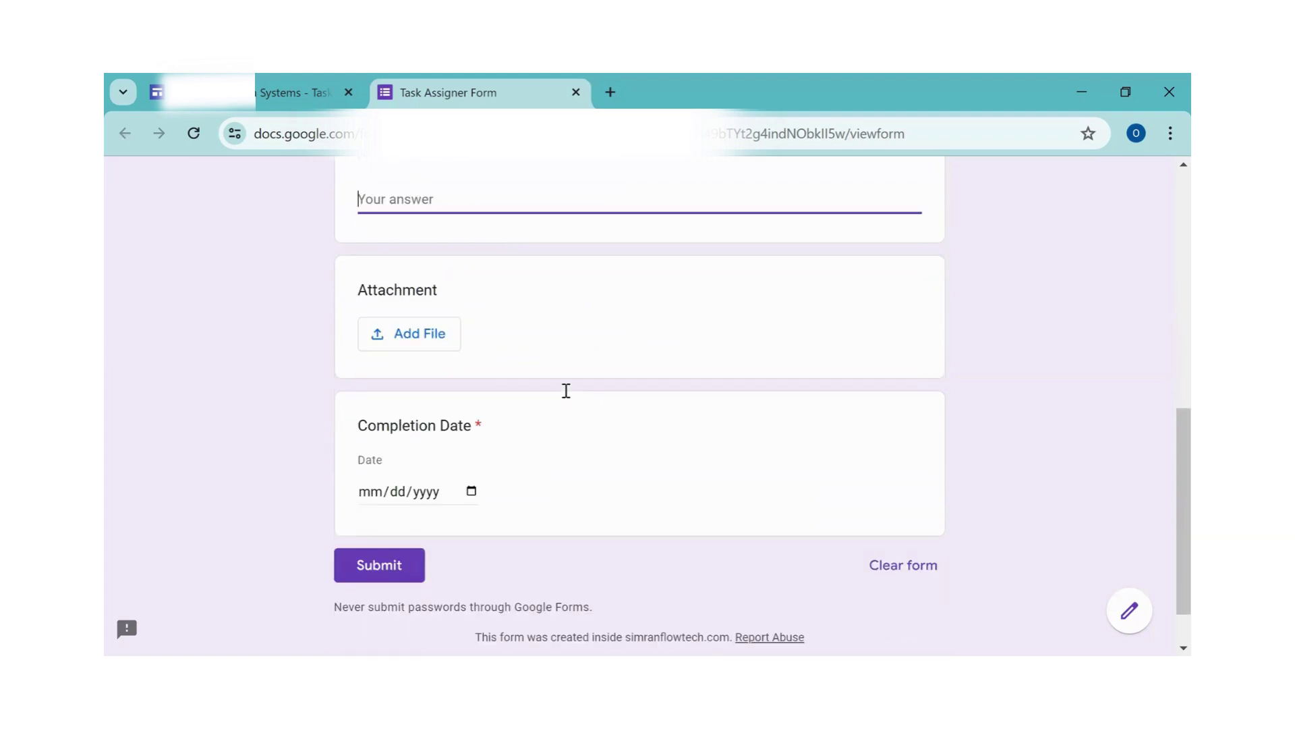
scroll(572, 381, up, 2)
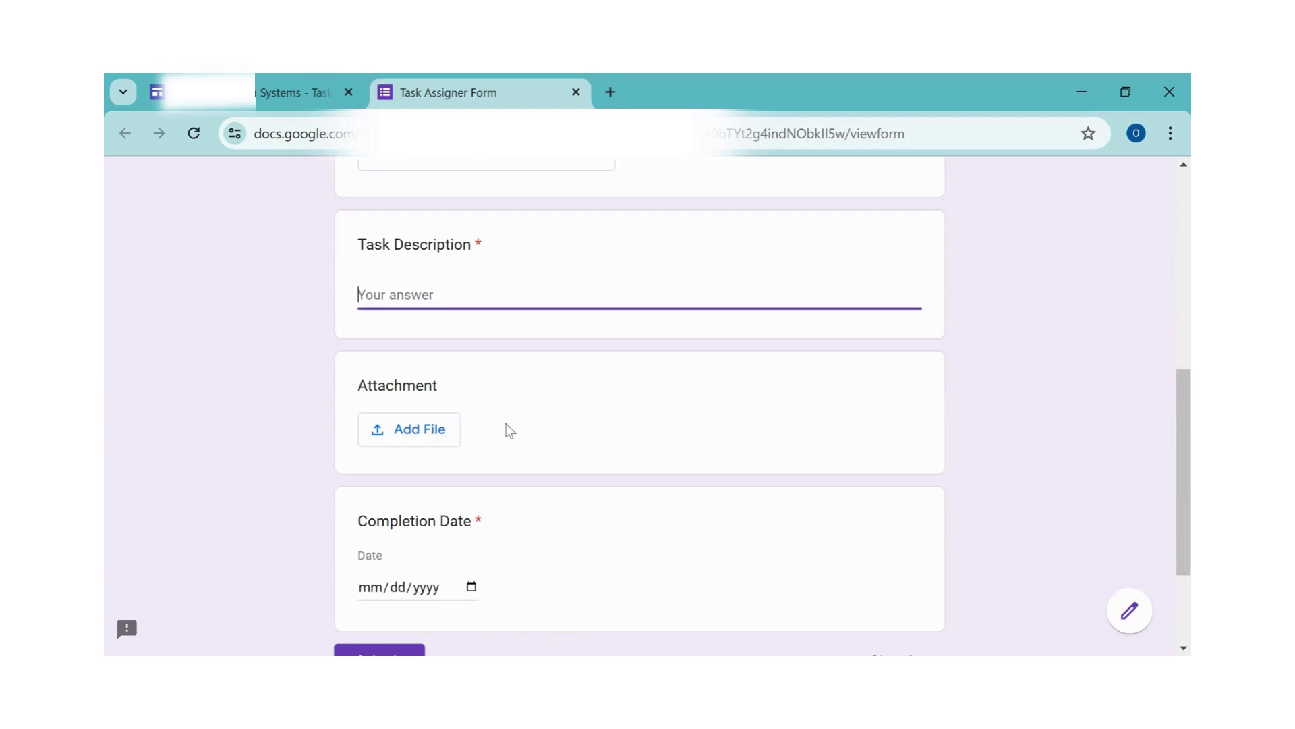
scroll(509, 430, down, 2)
scroll(489, 438, up, 1)
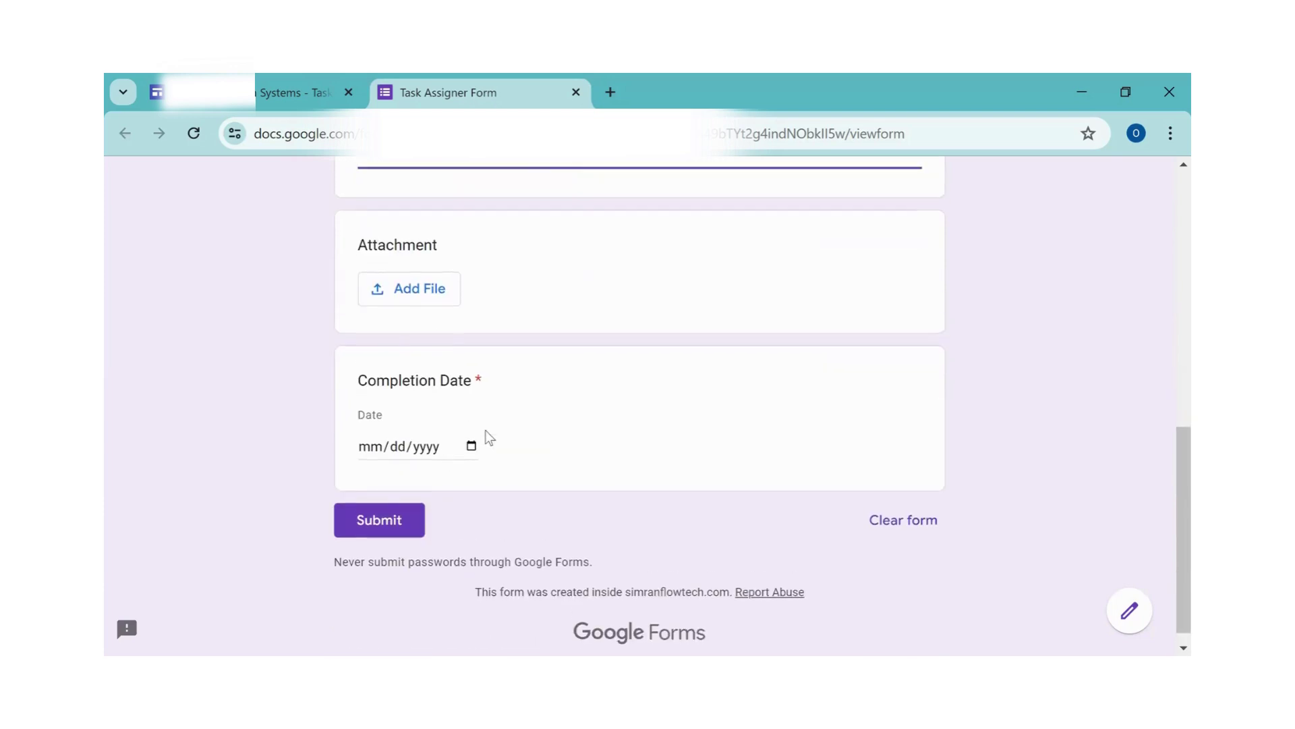
scroll(489, 437, up, 10)
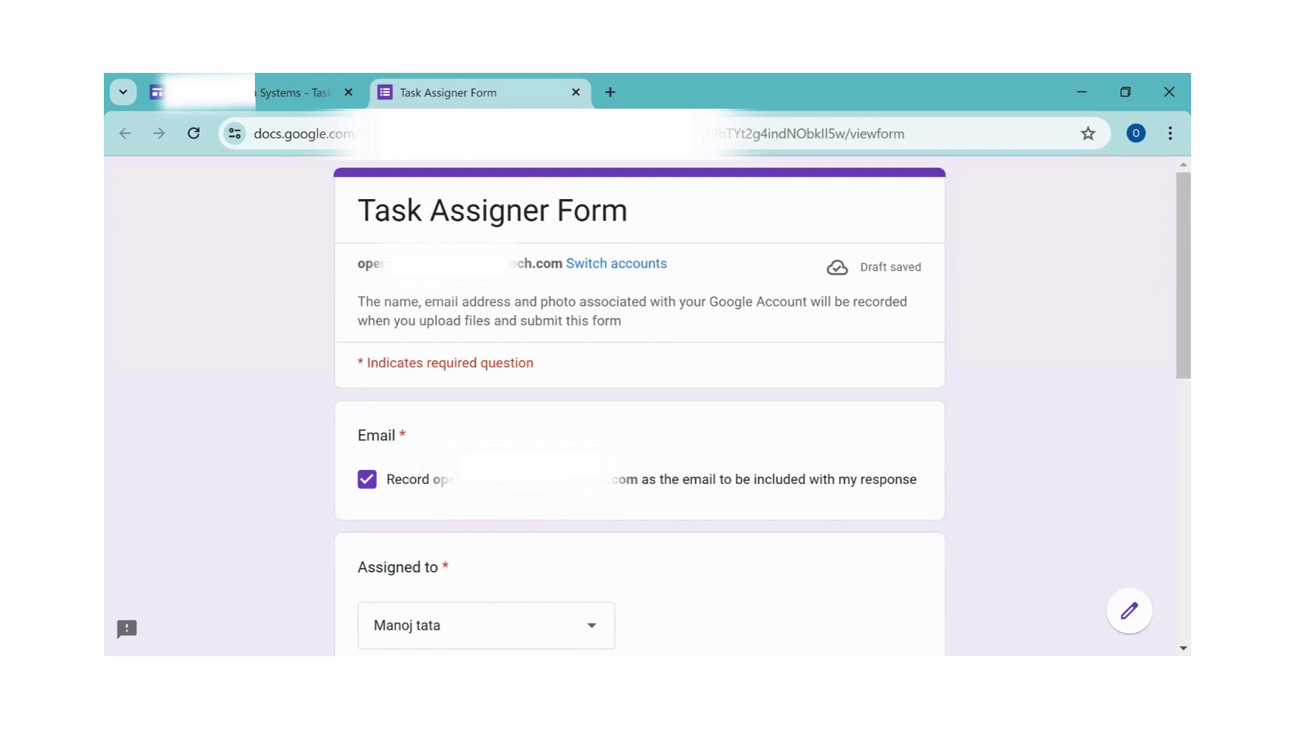
key(ctrl+w)
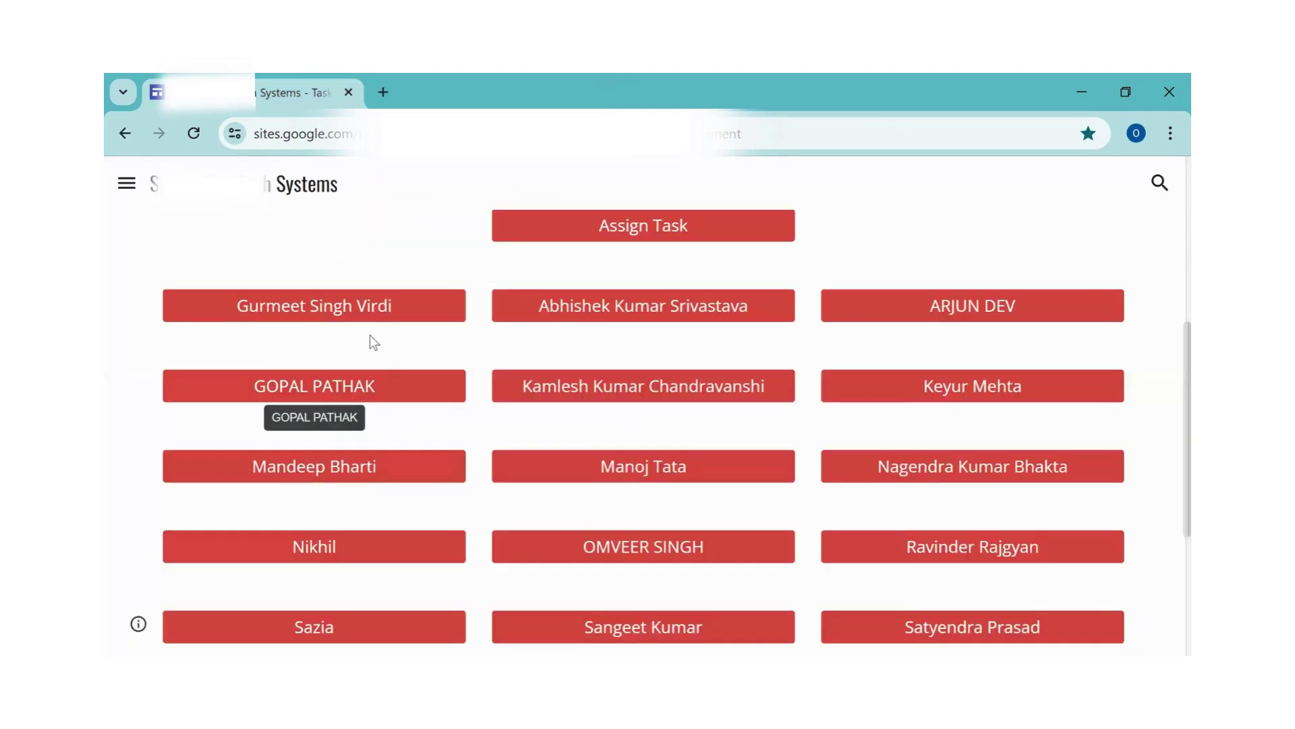
Step: Open the task sheet of the first listed employee and look through the rows of My Open Tasks
scroll(536, 377, down, 4)
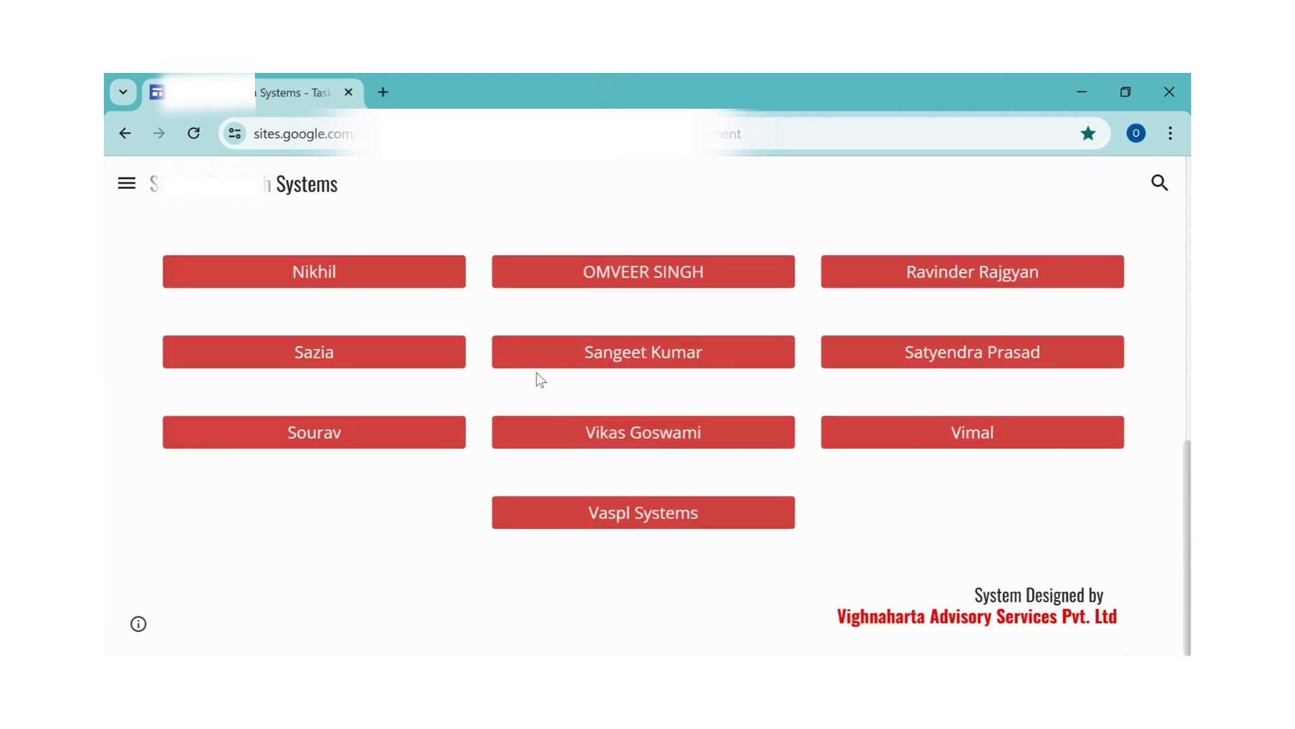
scroll(538, 378, up, 6)
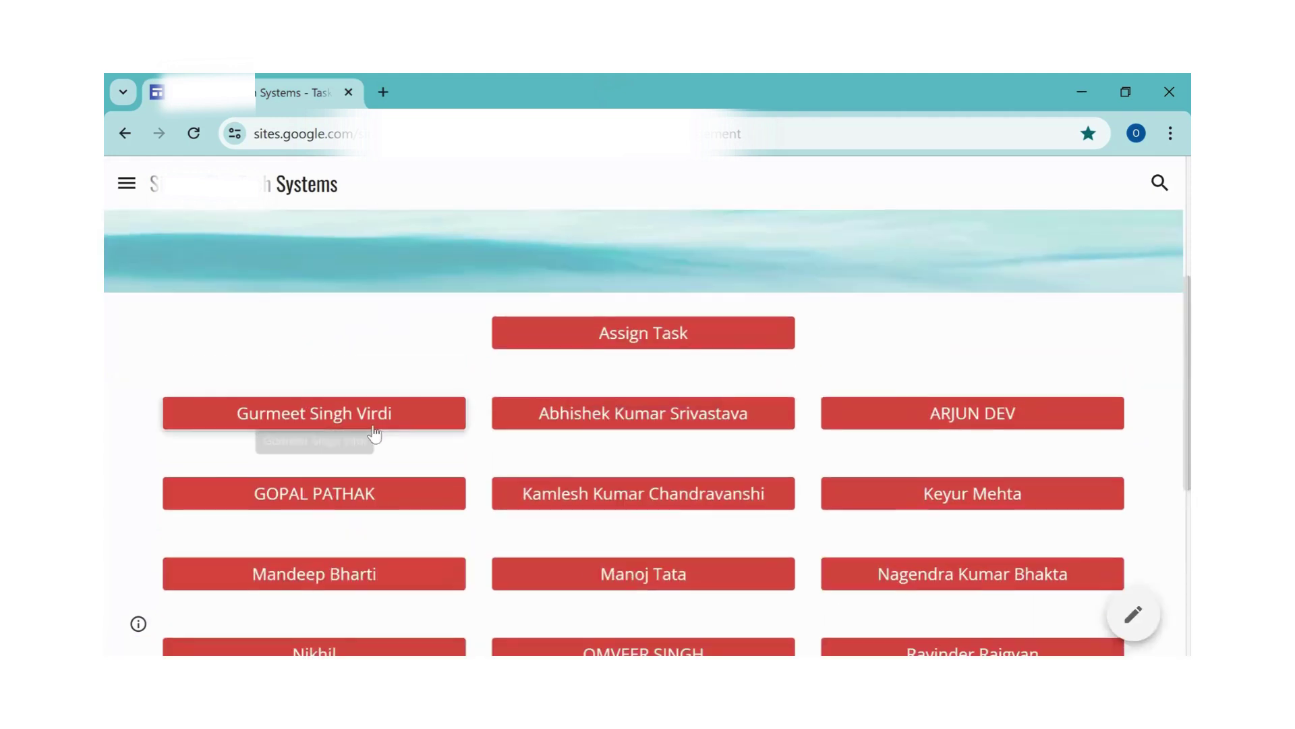
click(325, 421)
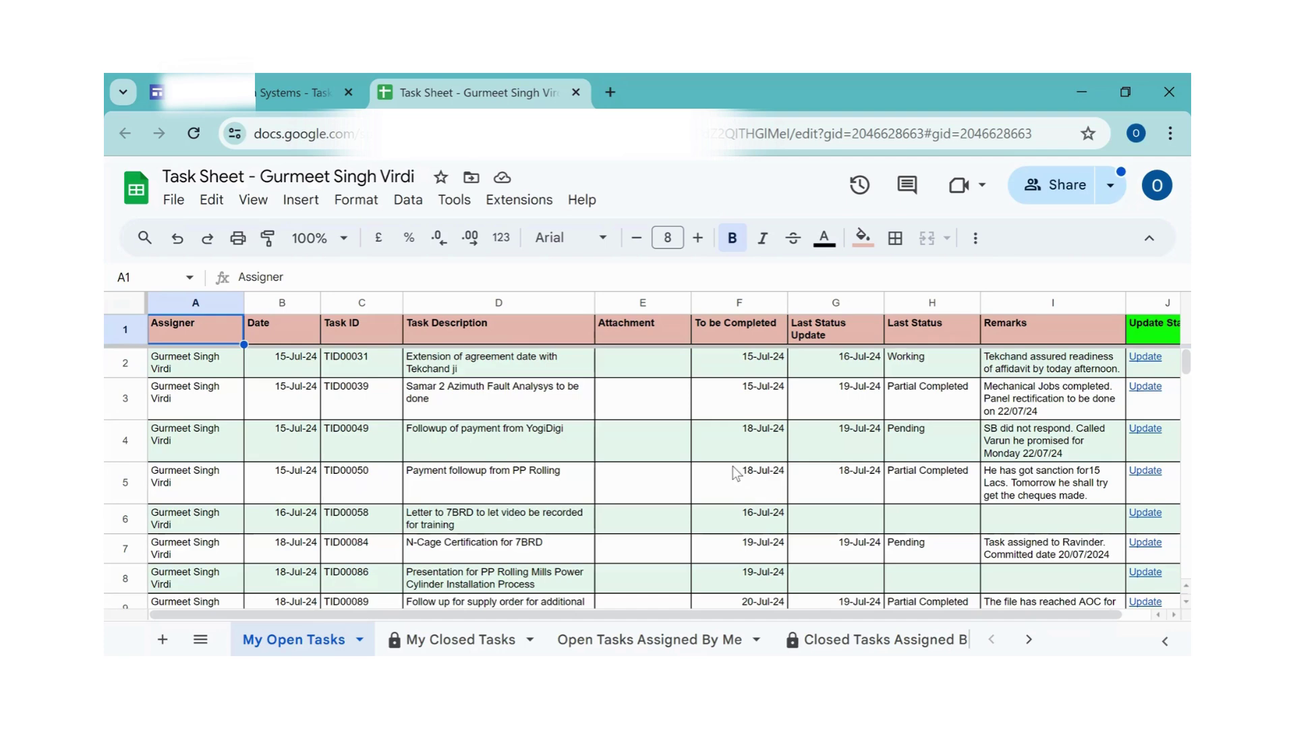
scroll(497, 479, down, 5)
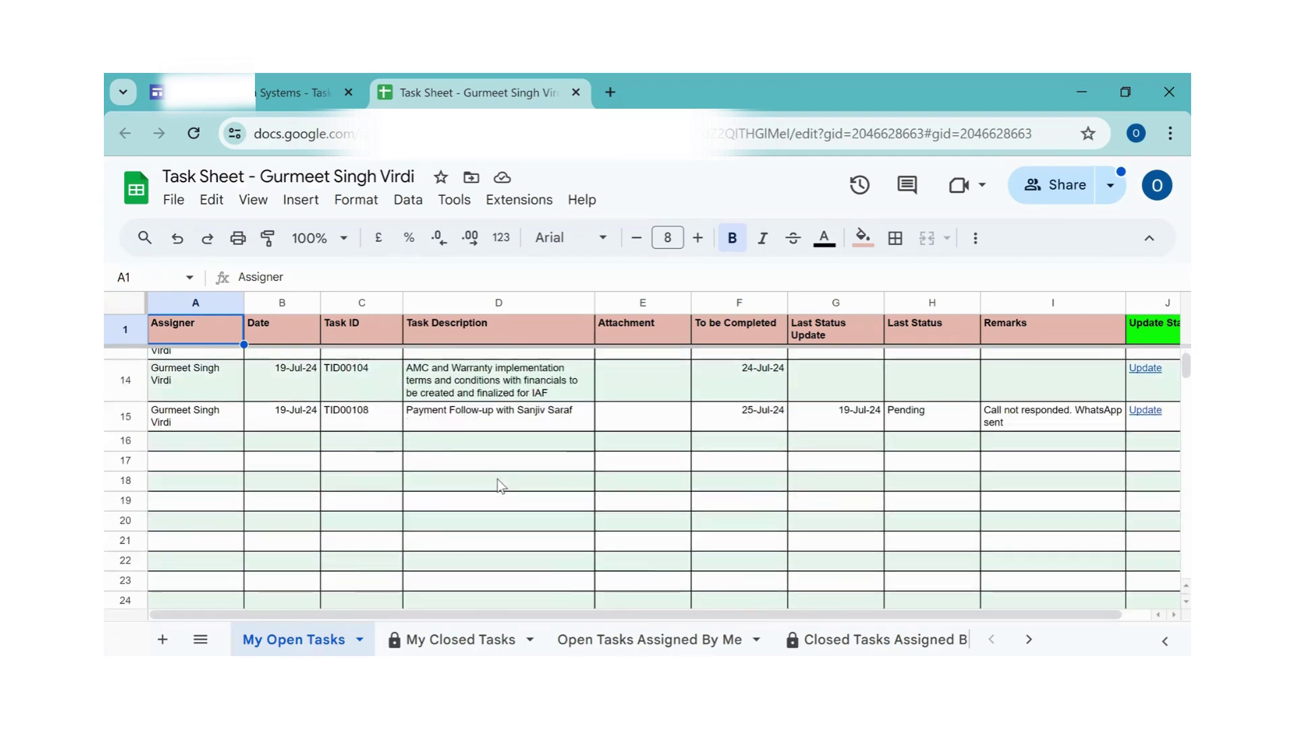
Step: Open the update form for task TID00104, examine its Status options and Remarks question, and close it without submitting
click(1145, 368)
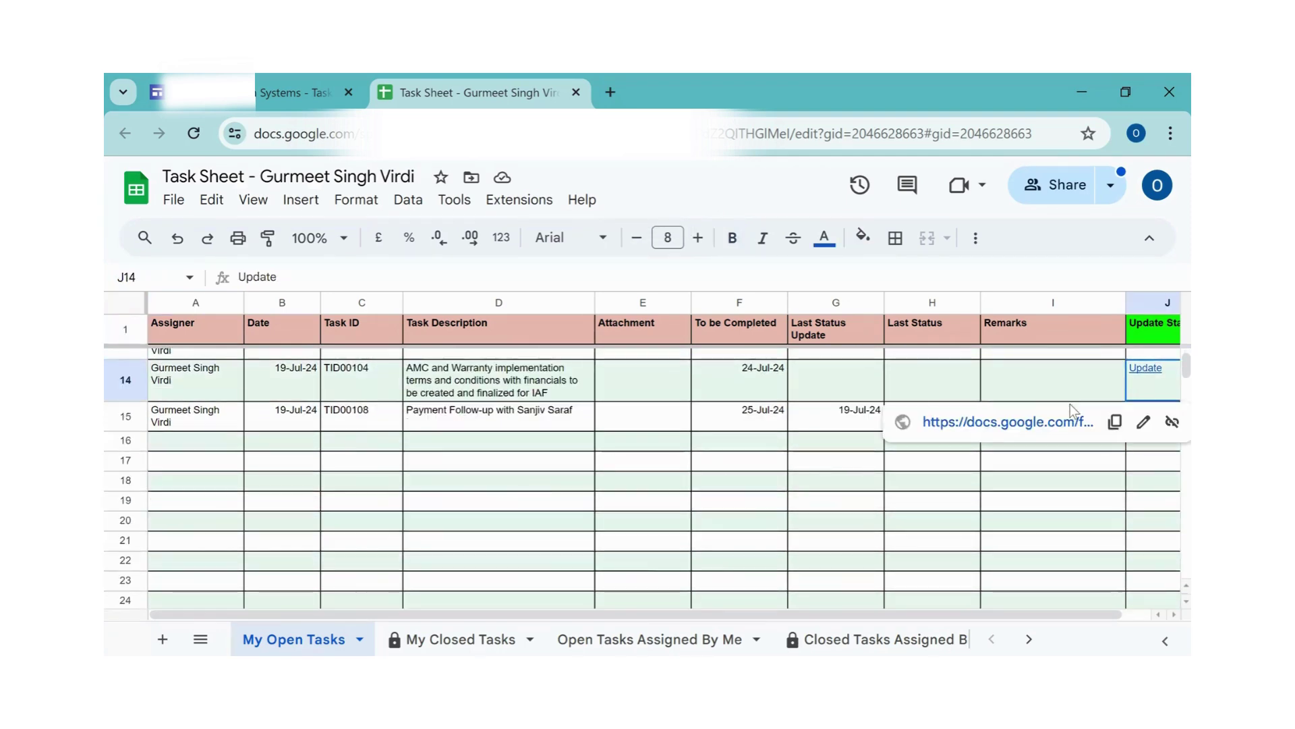
click(1001, 423)
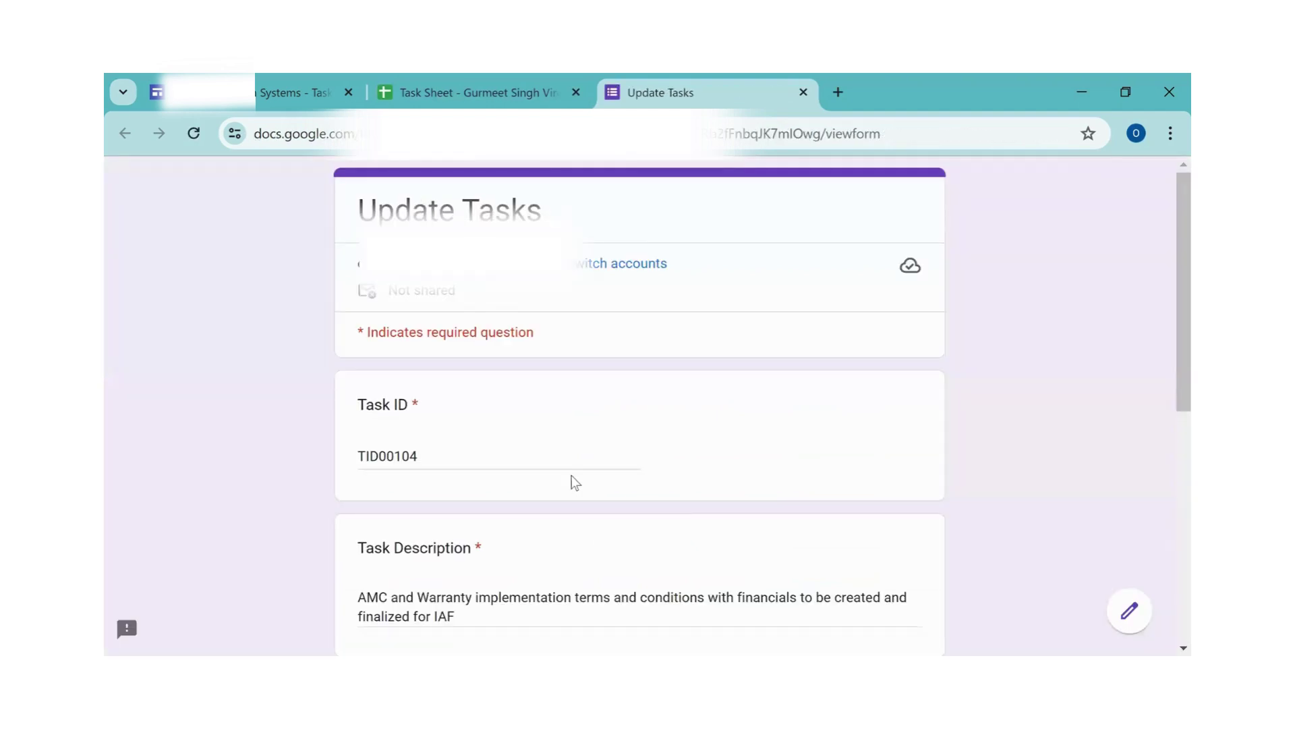
scroll(572, 478, down, 3)
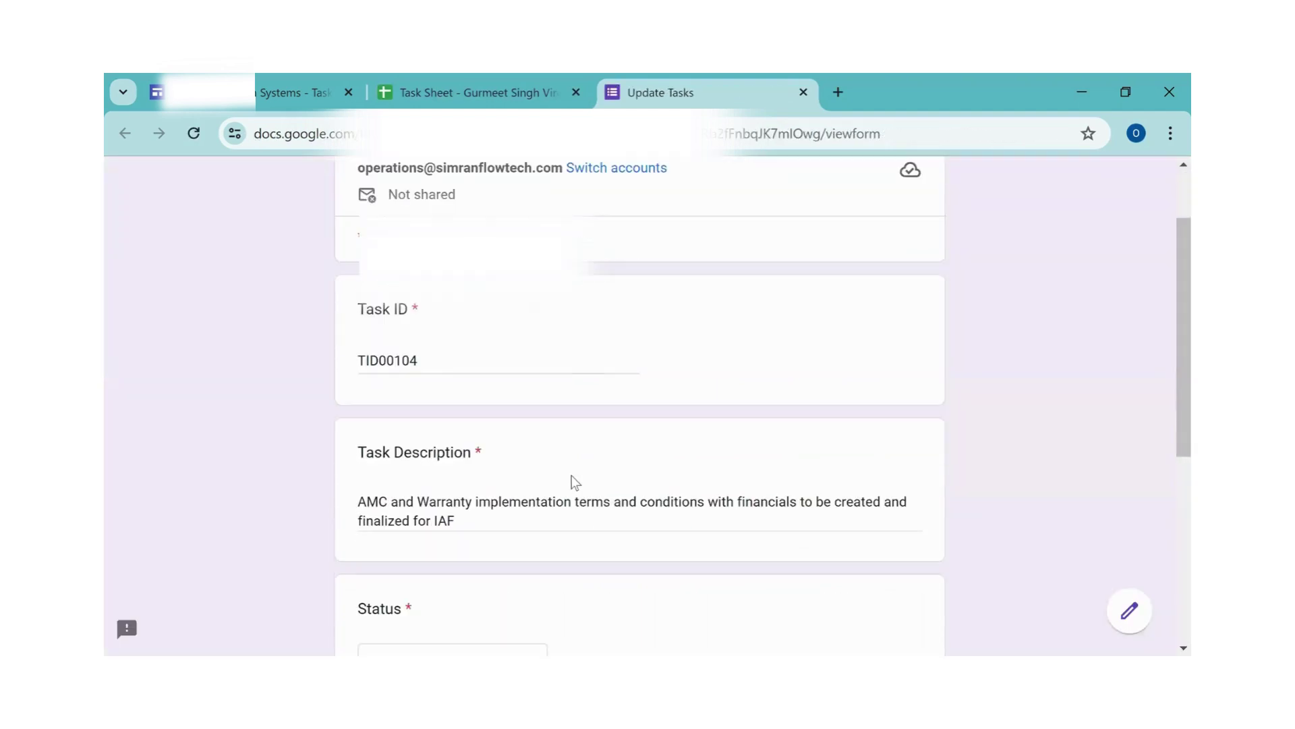
scroll(482, 400, down, 2)
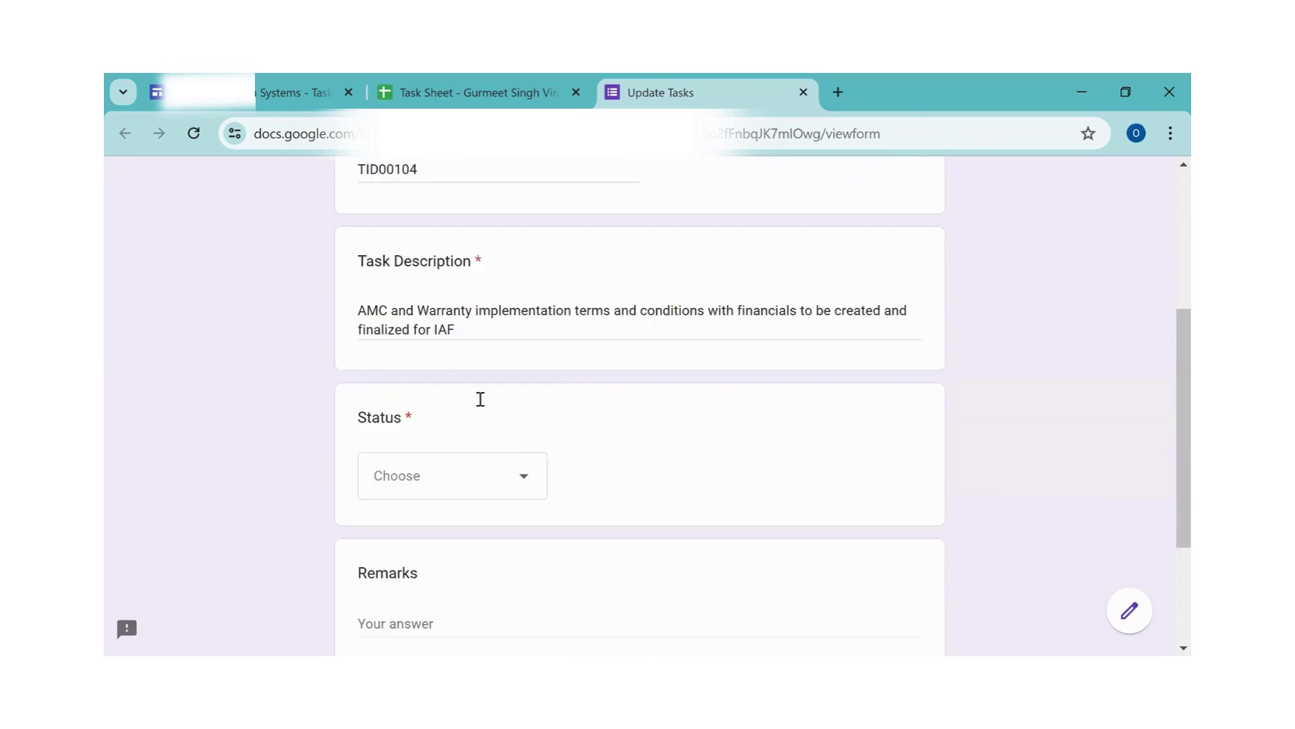
scroll(523, 425, down, 3)
click(516, 307)
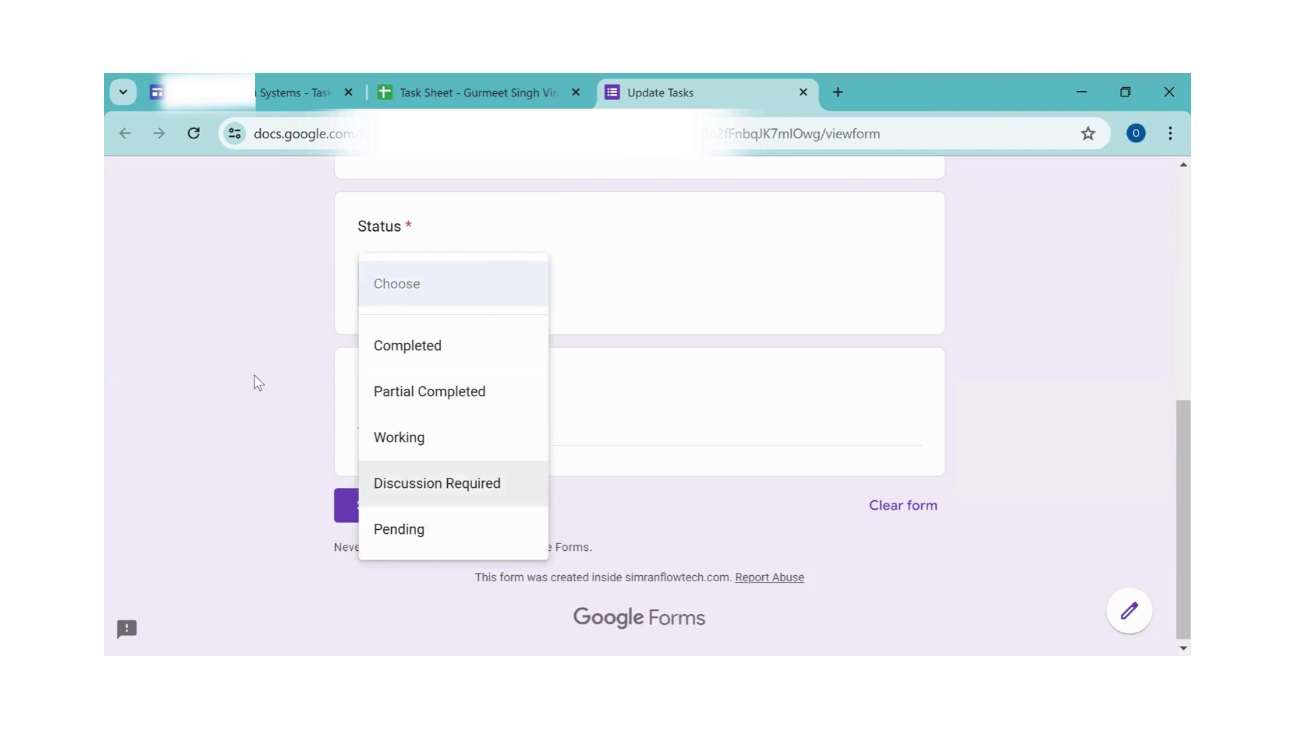
click(283, 386)
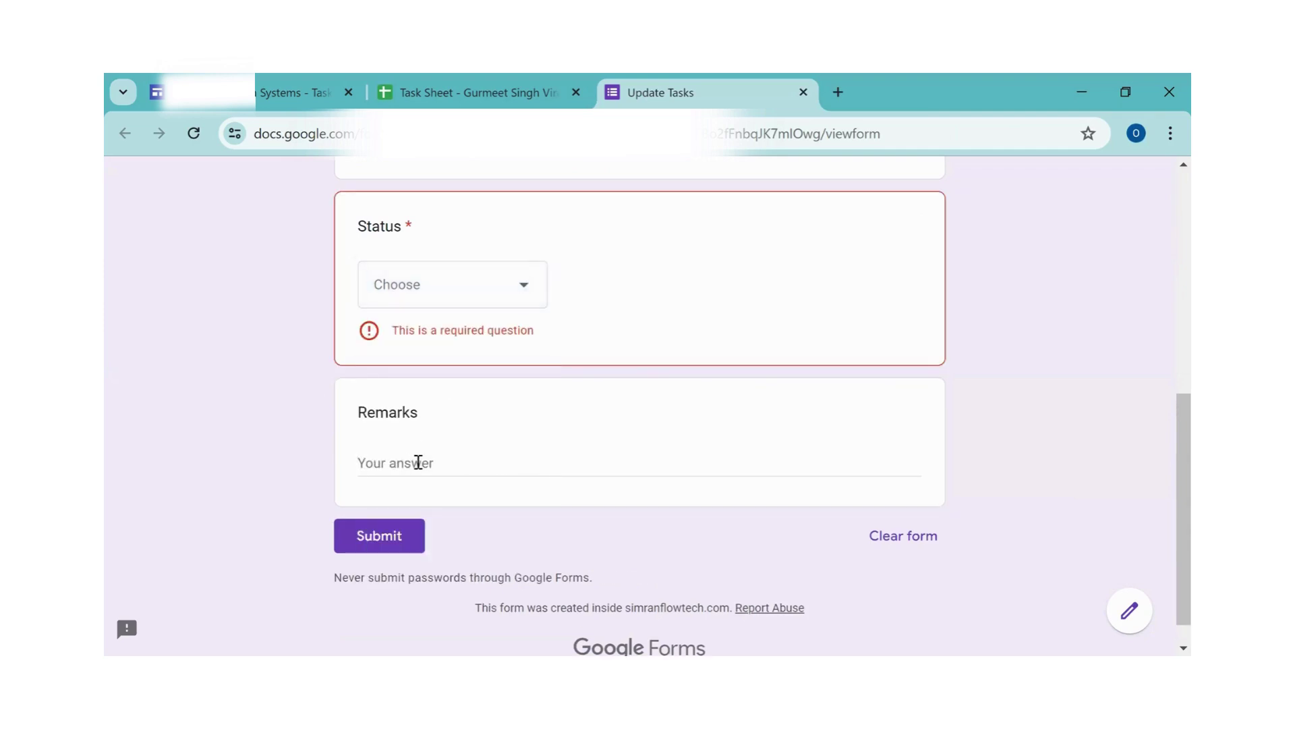
click(803, 92)
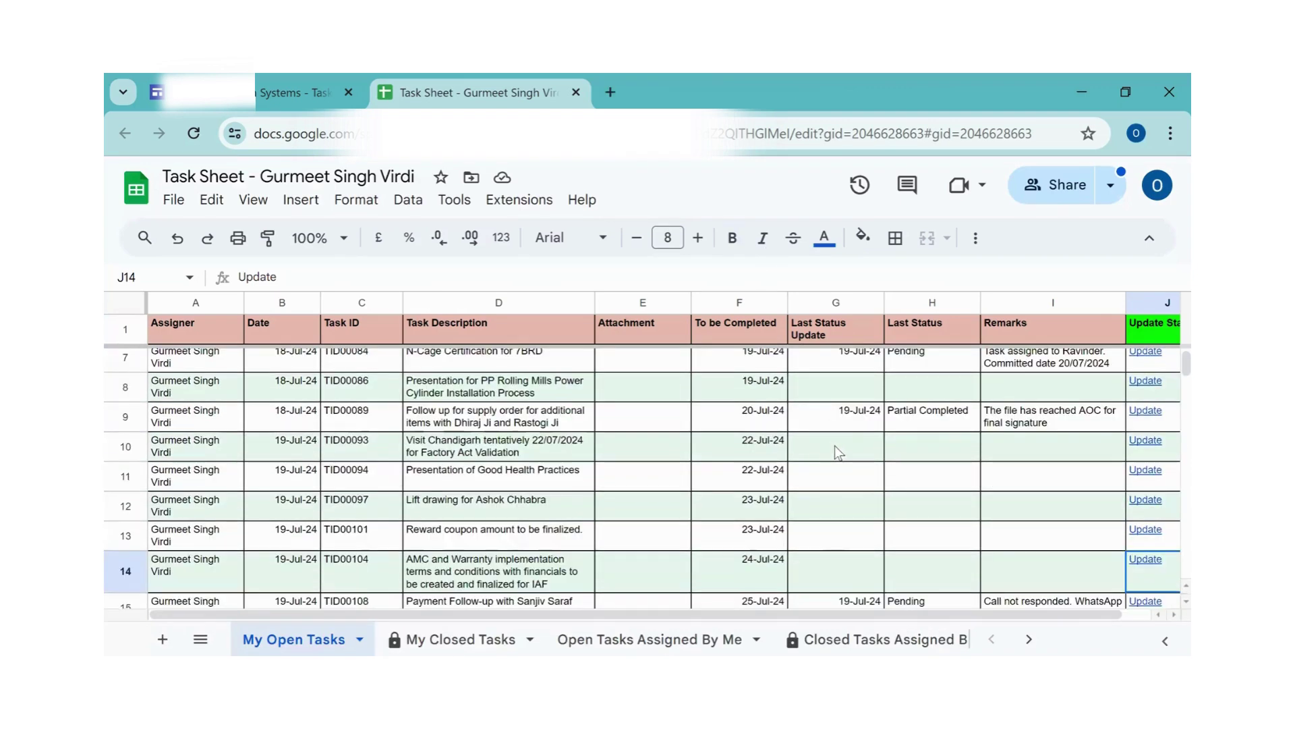
Step: Examine the Last Status Update, Last Status and Remarks cells of the N-Cage Certification task in row 7
scroll(835, 449, up, 2)
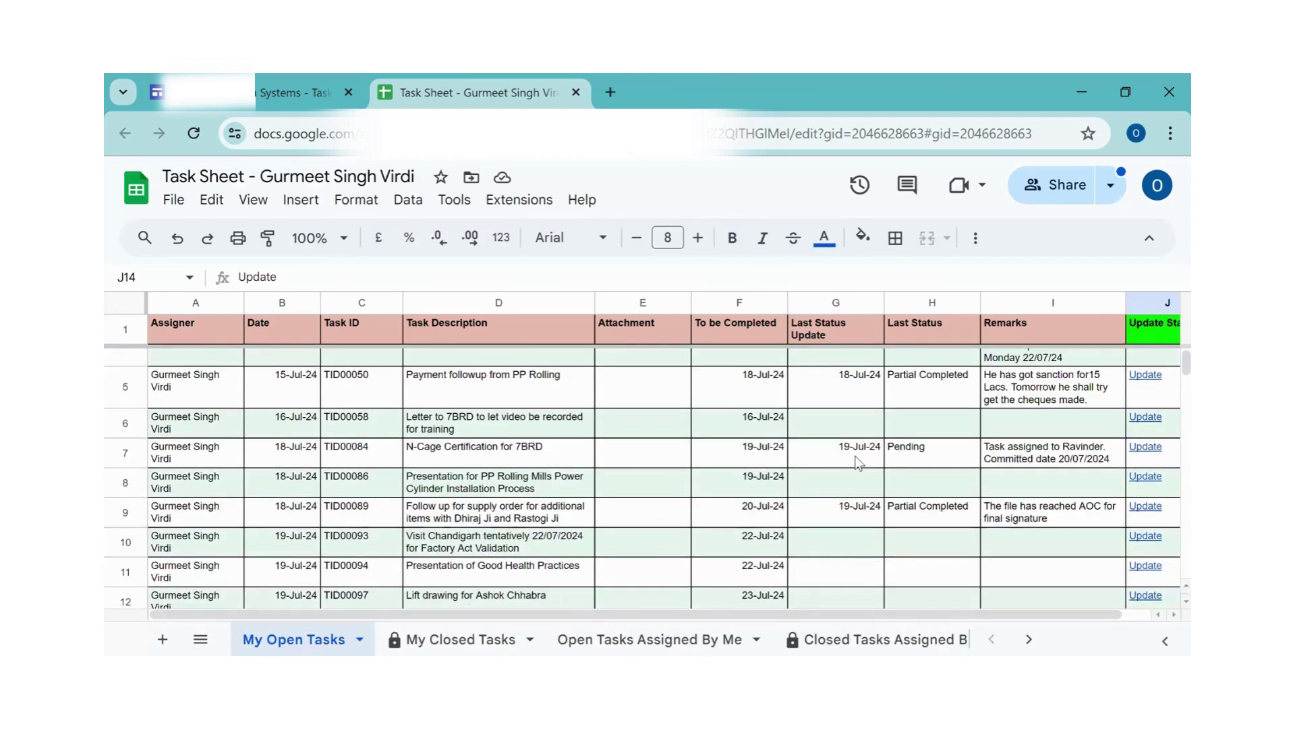
click(855, 461)
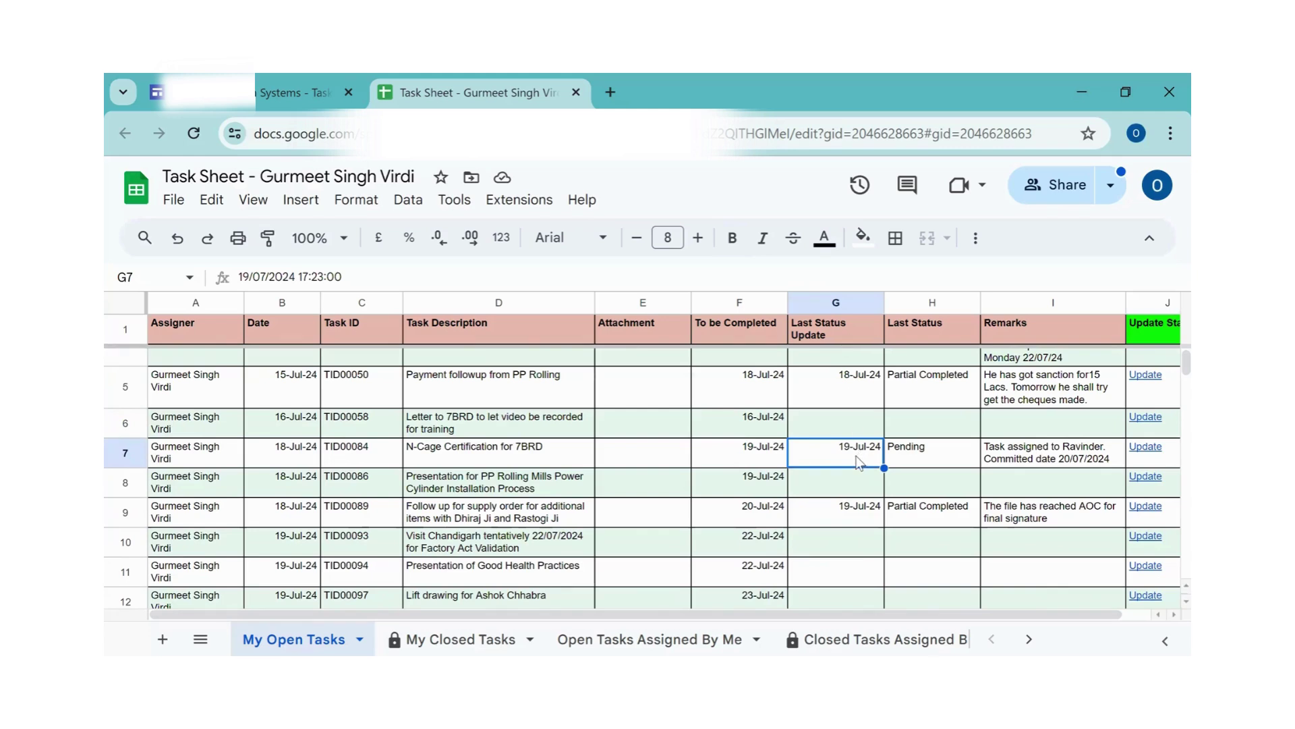
key(Right)
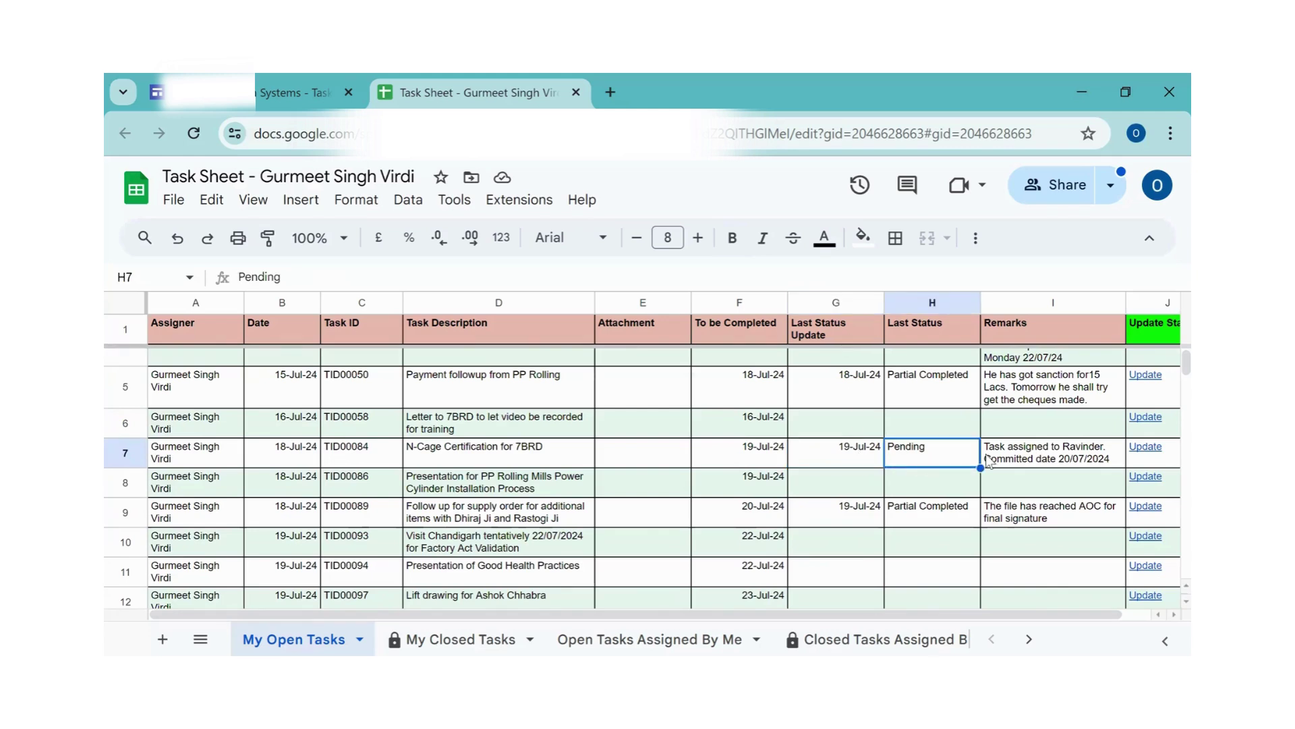
key(Right)
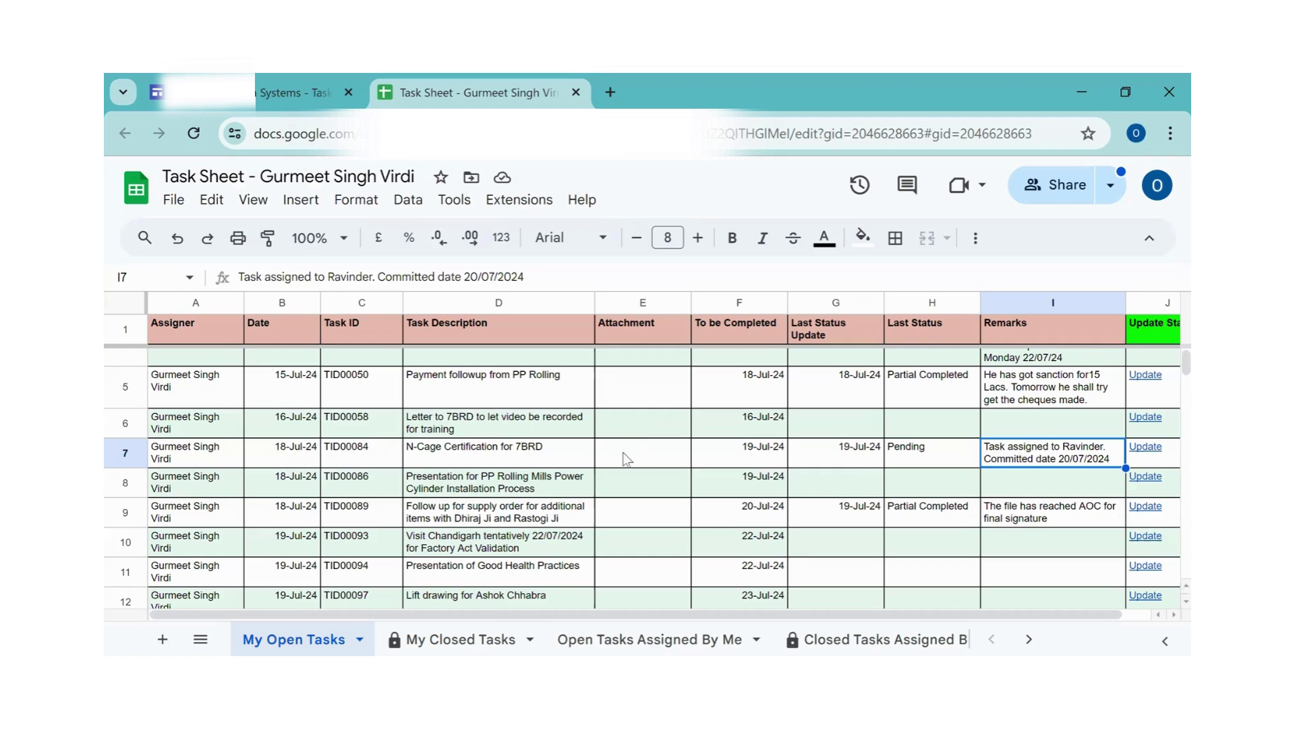
Step: Look through the completed tasks in the My Closed Tasks sheet, briefly comparing them with My Open Tasks
click(465, 639)
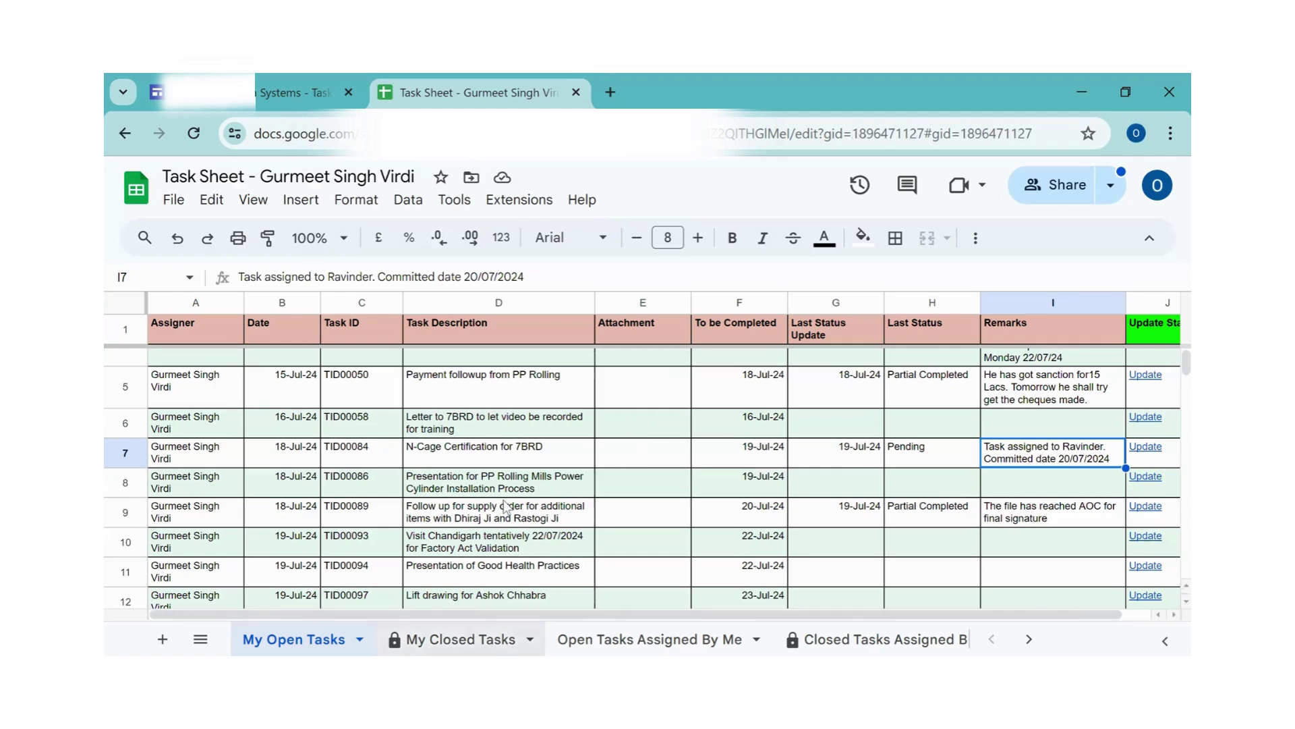
scroll(578, 464, down, 5)
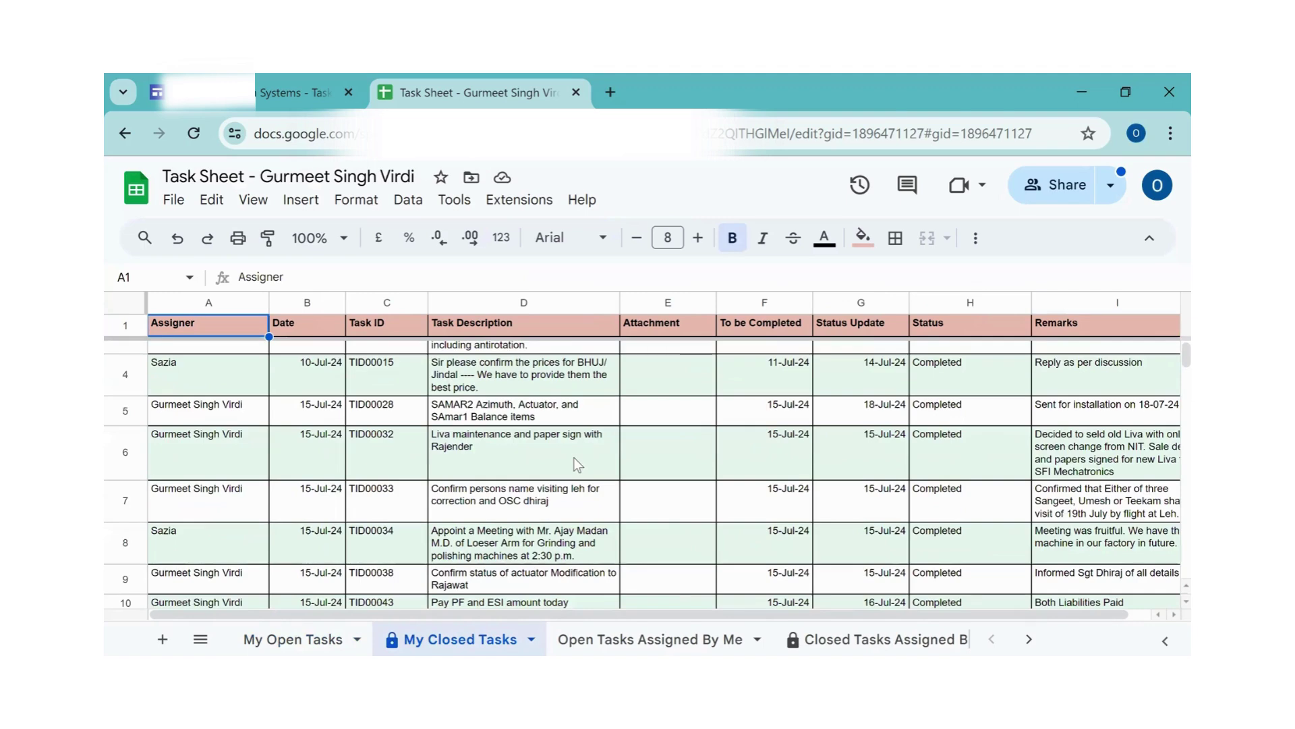
scroll(578, 464, up, 5)
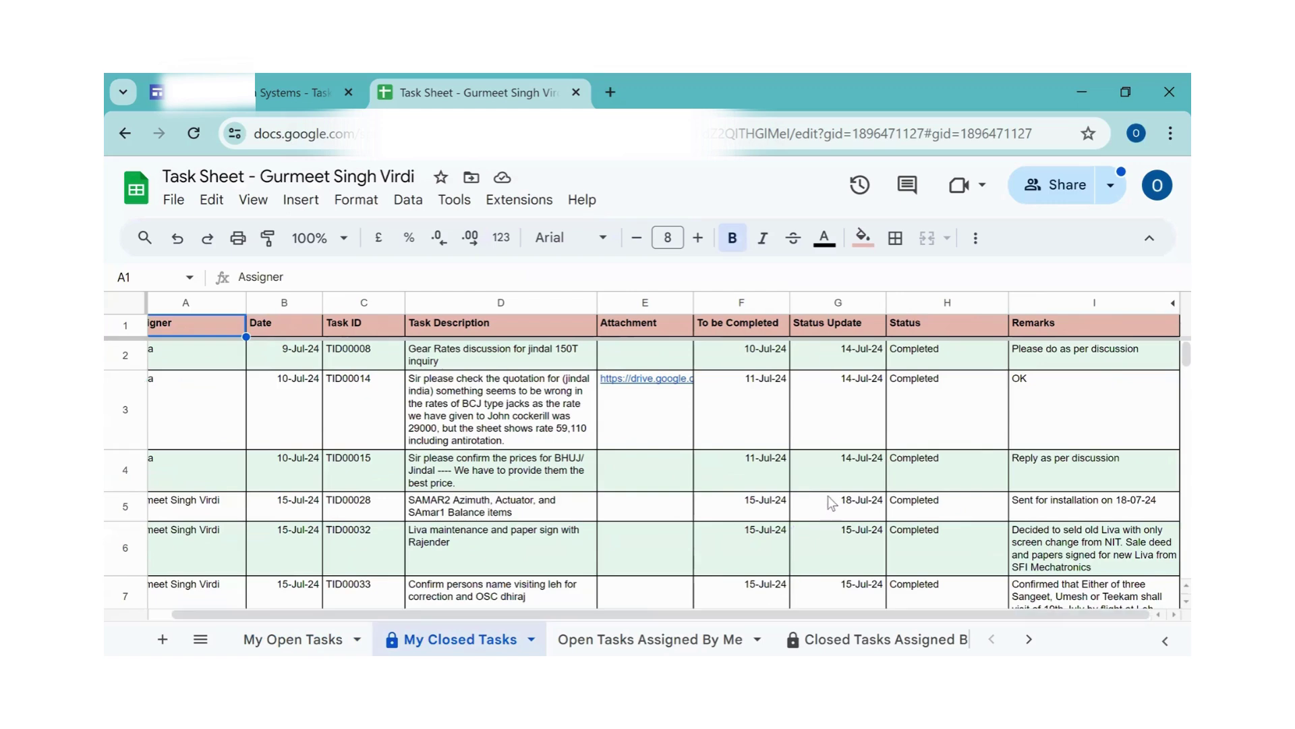
scroll(831, 503, down, 5)
scroll(831, 502, up, 5)
click(293, 638)
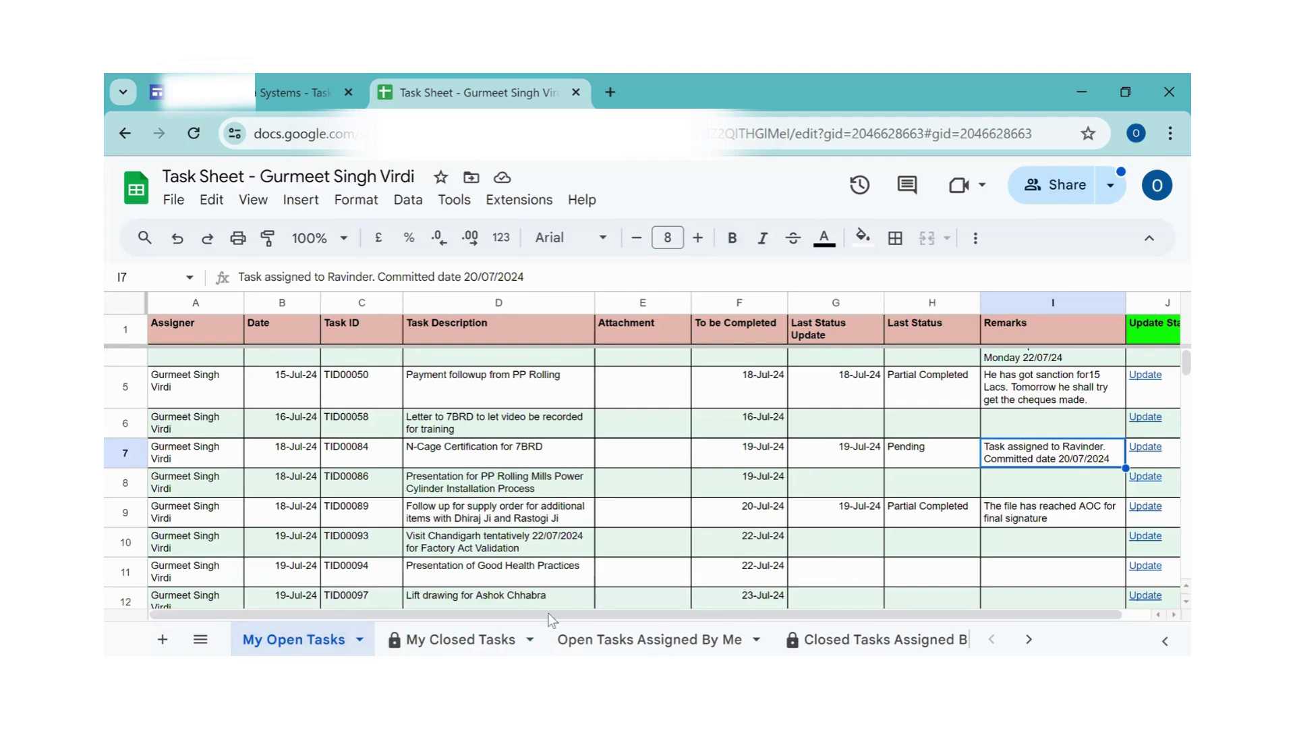
click(466, 639)
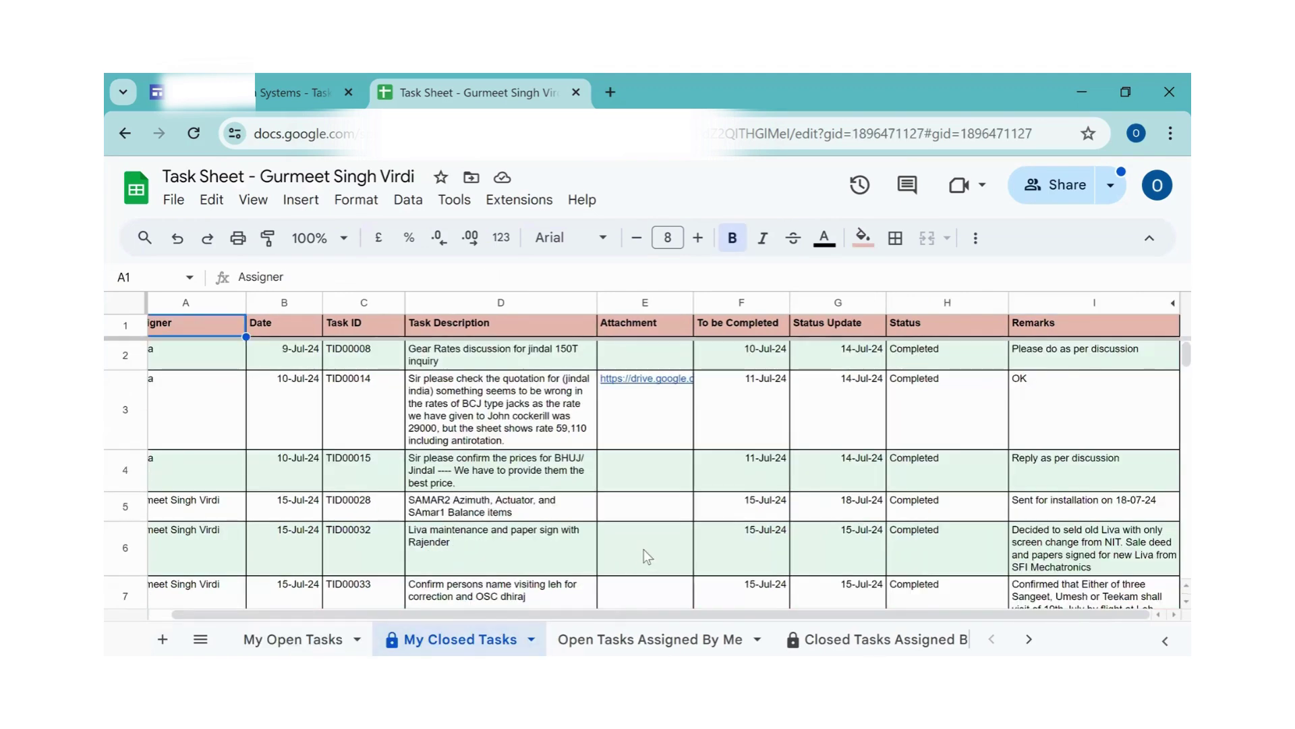
scroll(645, 544, down, 5)
scroll(644, 544, down, 3)
Step: Open the Open Tasks Assigned By Me sheet and examine the names in its Assigner column down to row 13
click(649, 639)
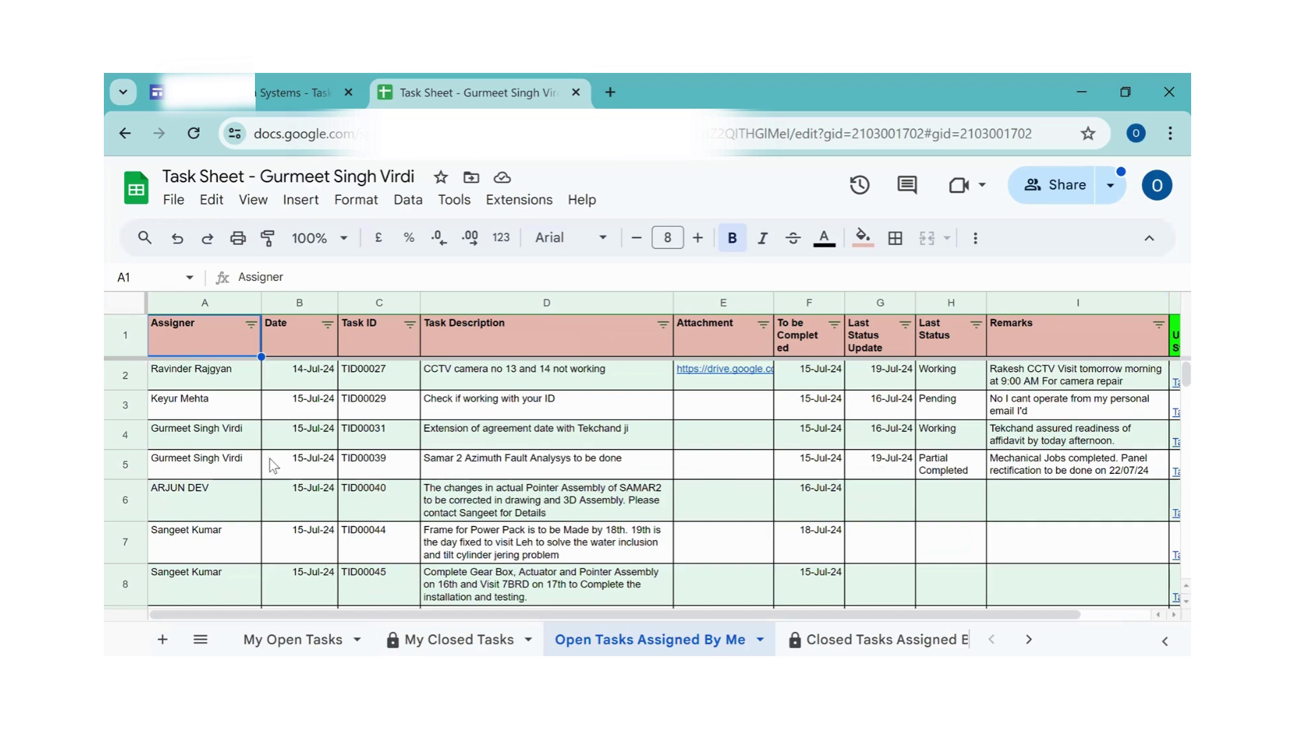
click(221, 493)
scroll(228, 528, down, 3)
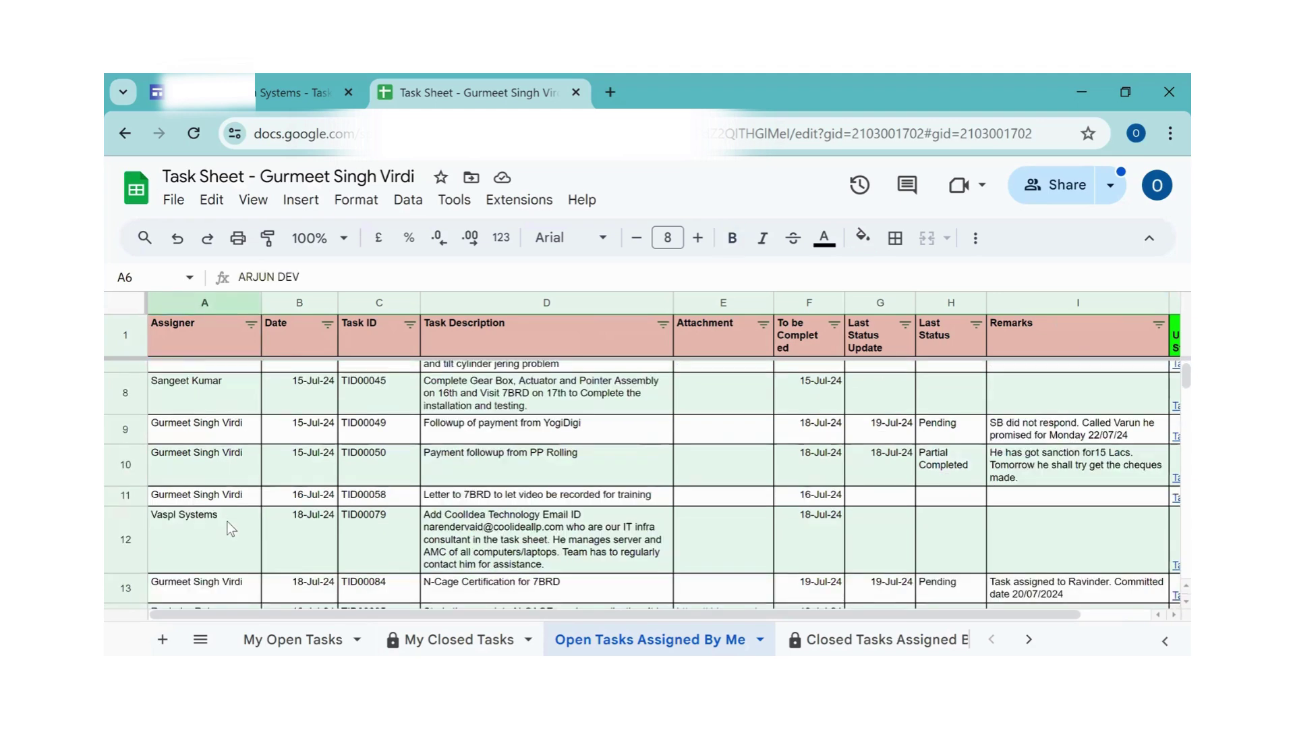
scroll(228, 529, down, 2)
click(223, 497)
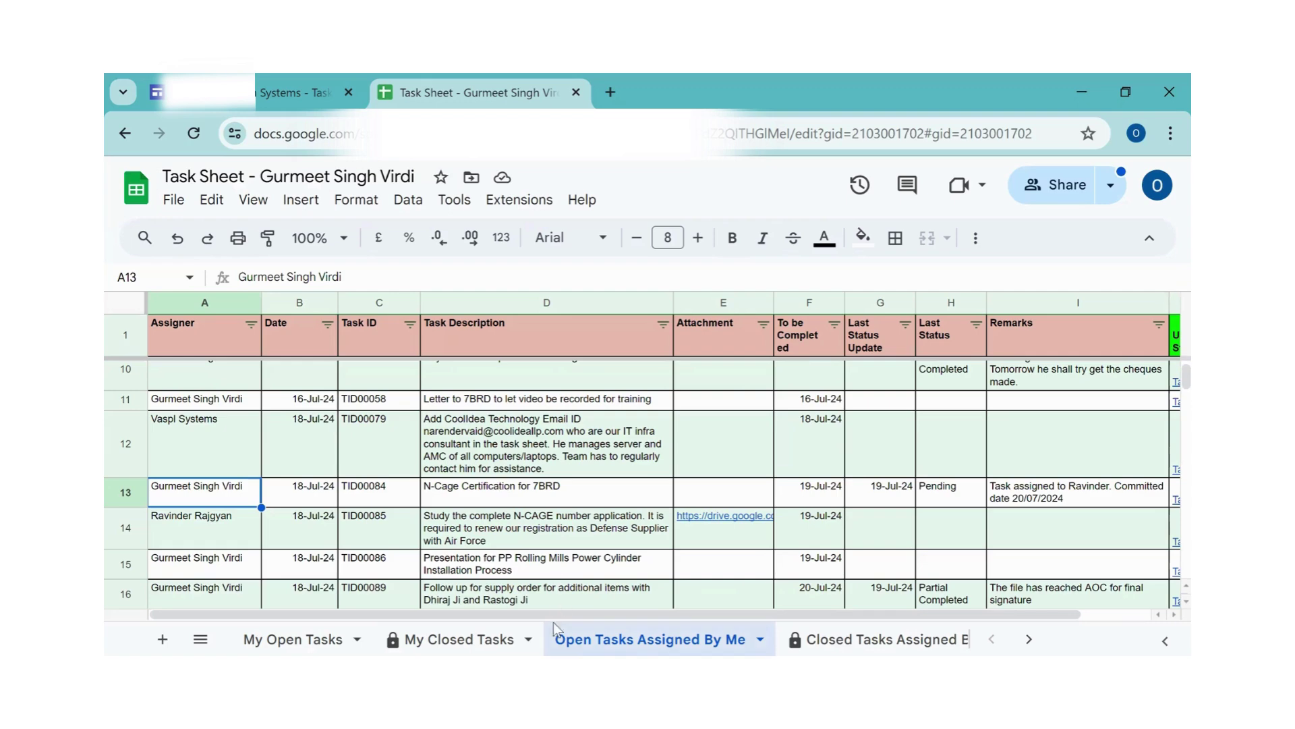
Step: Open the Task Edit form for task TID00085, examine its Task Description and To be Completed fields, and close it without submitting
drag(547, 609, 617, 609)
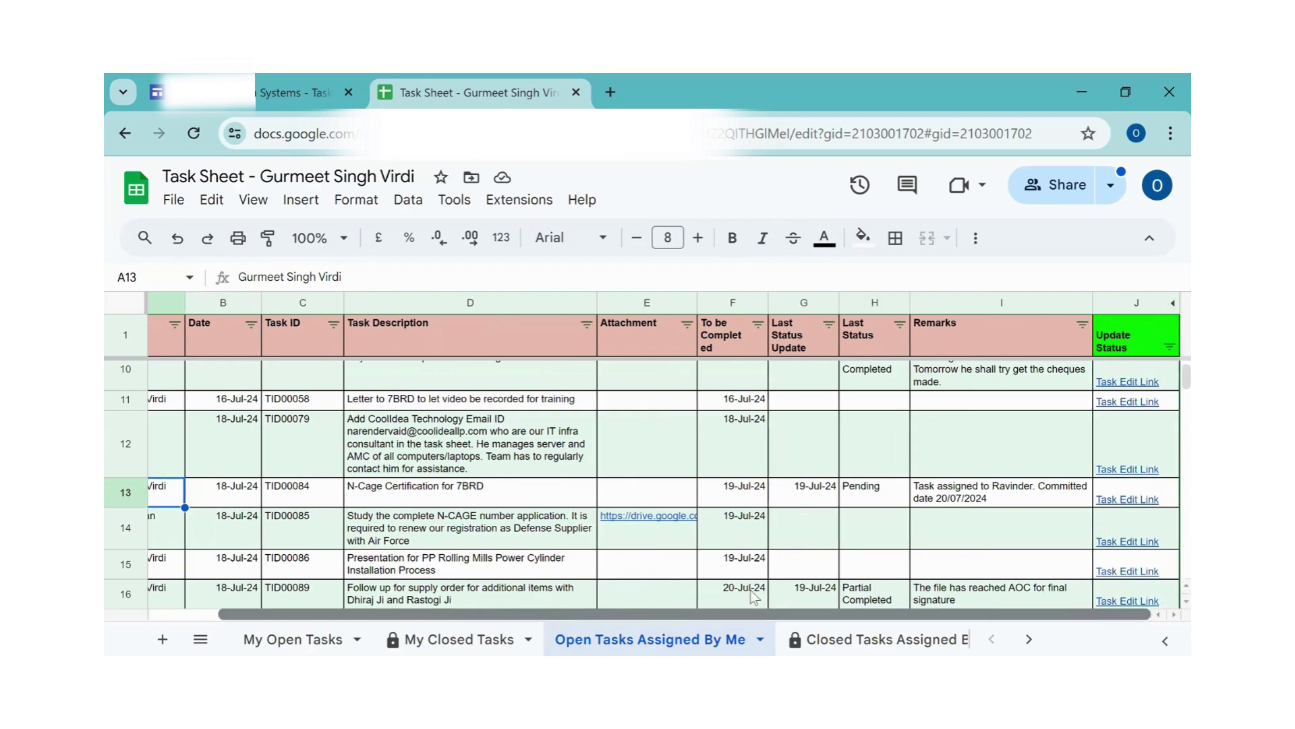
scroll(1110, 378, down, 2)
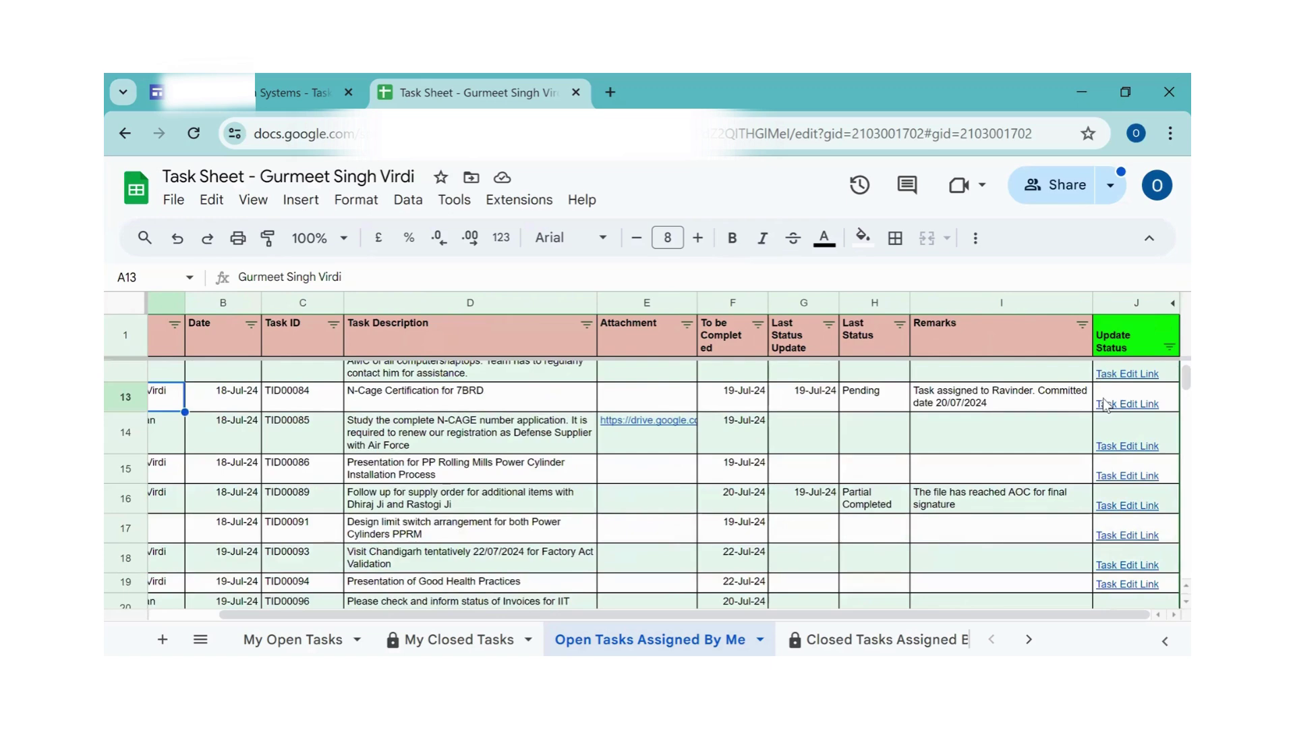
click(1114, 452)
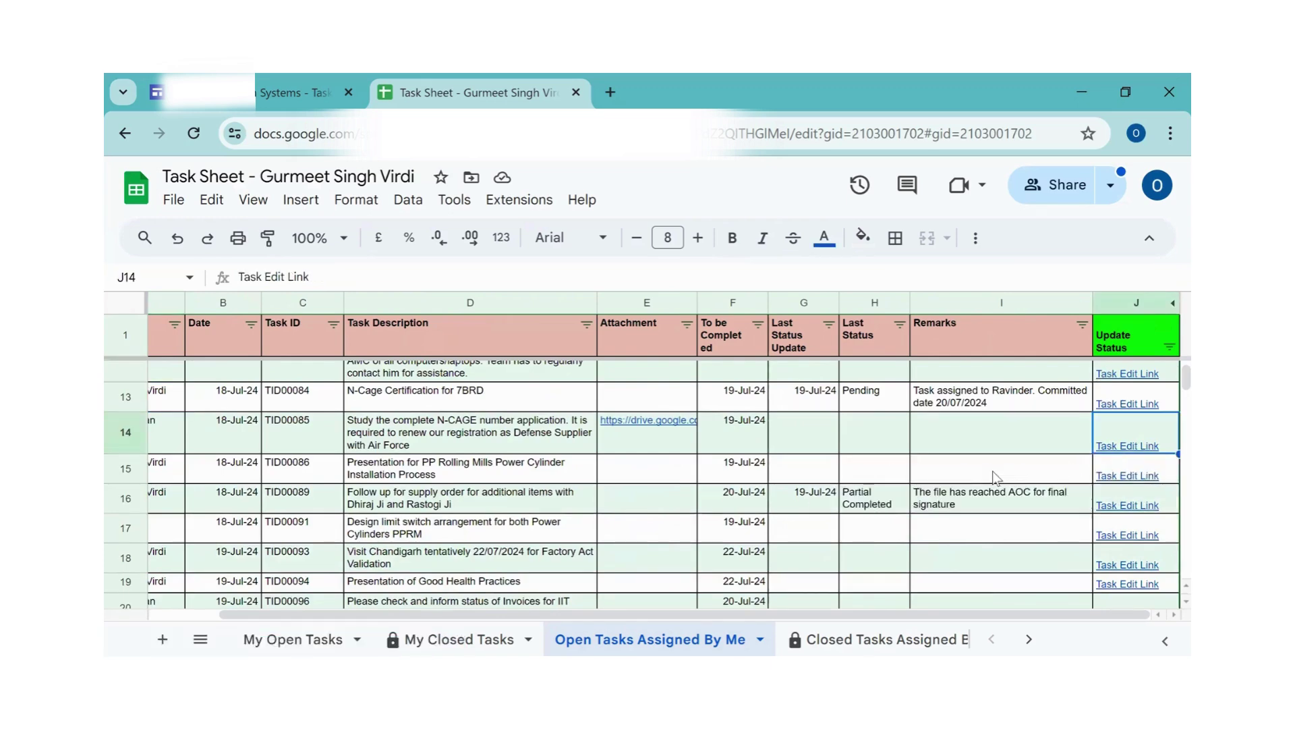
click(993, 473)
scroll(456, 432, down, 3)
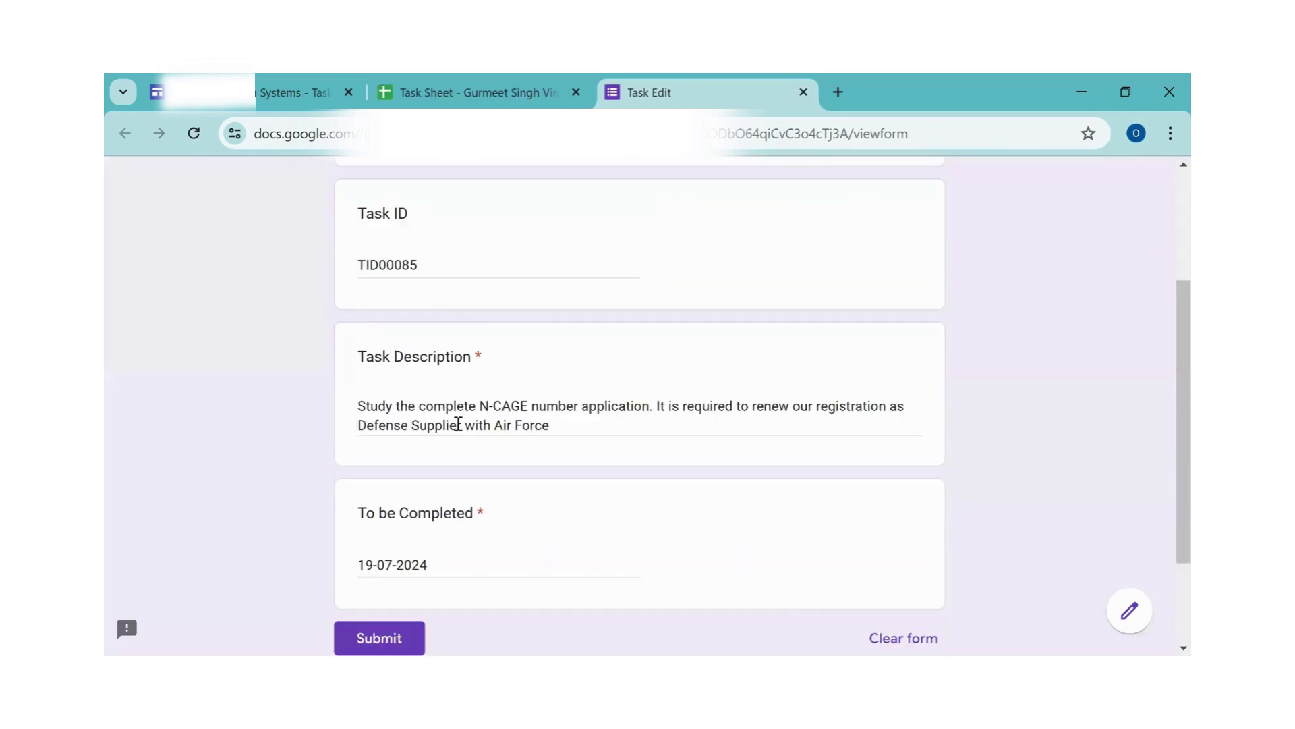
scroll(457, 426, down, 2)
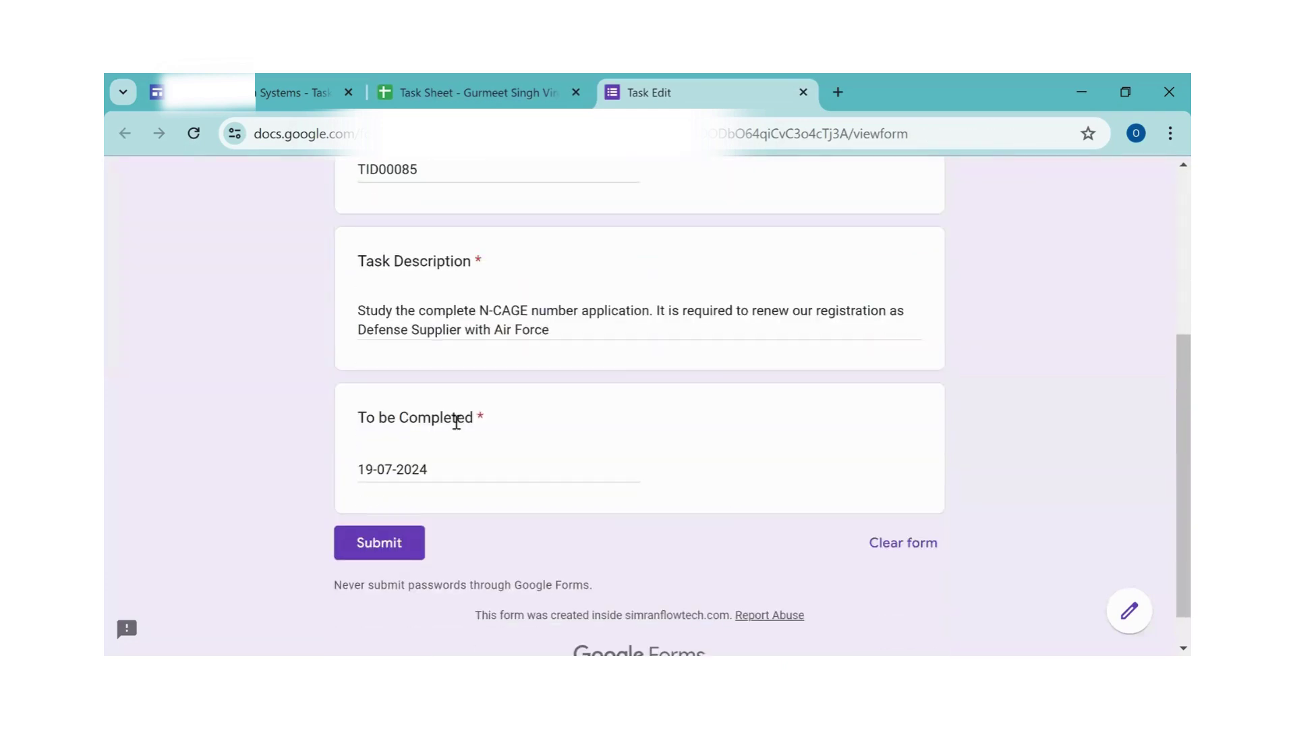
scroll(457, 422, up, 2)
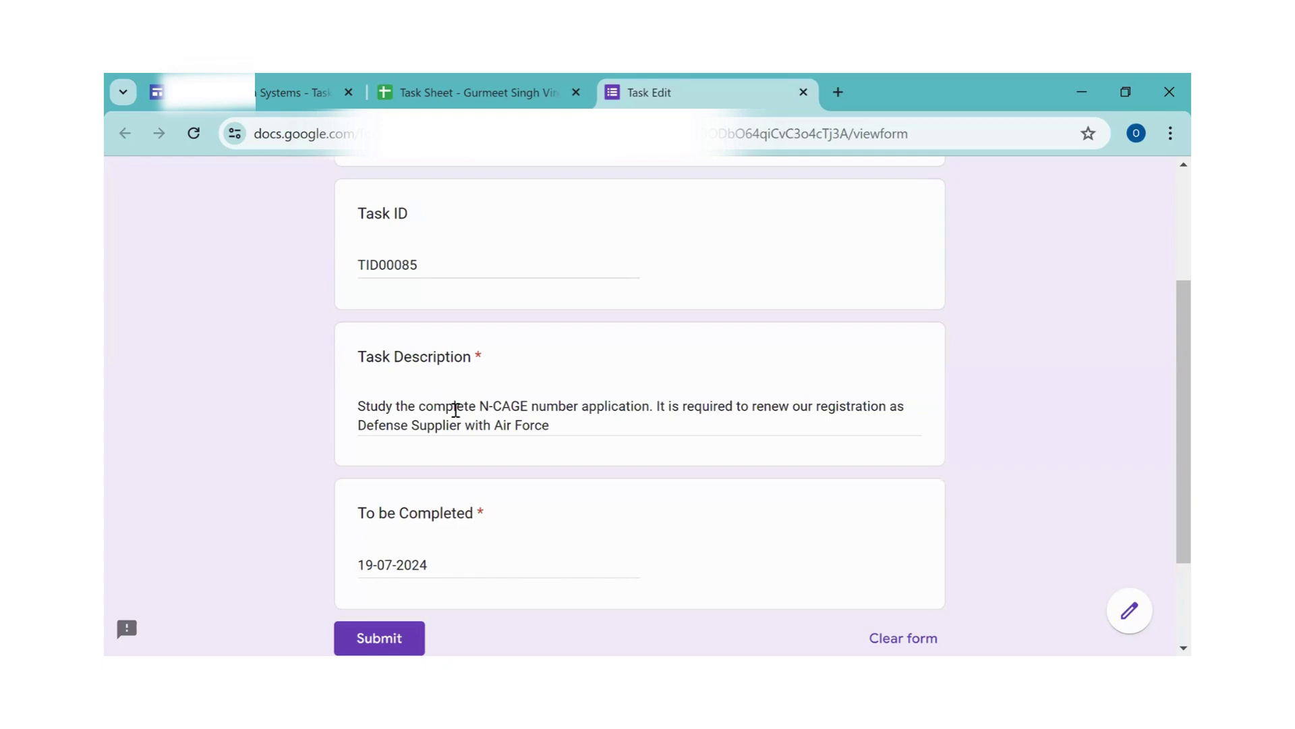
click(802, 91)
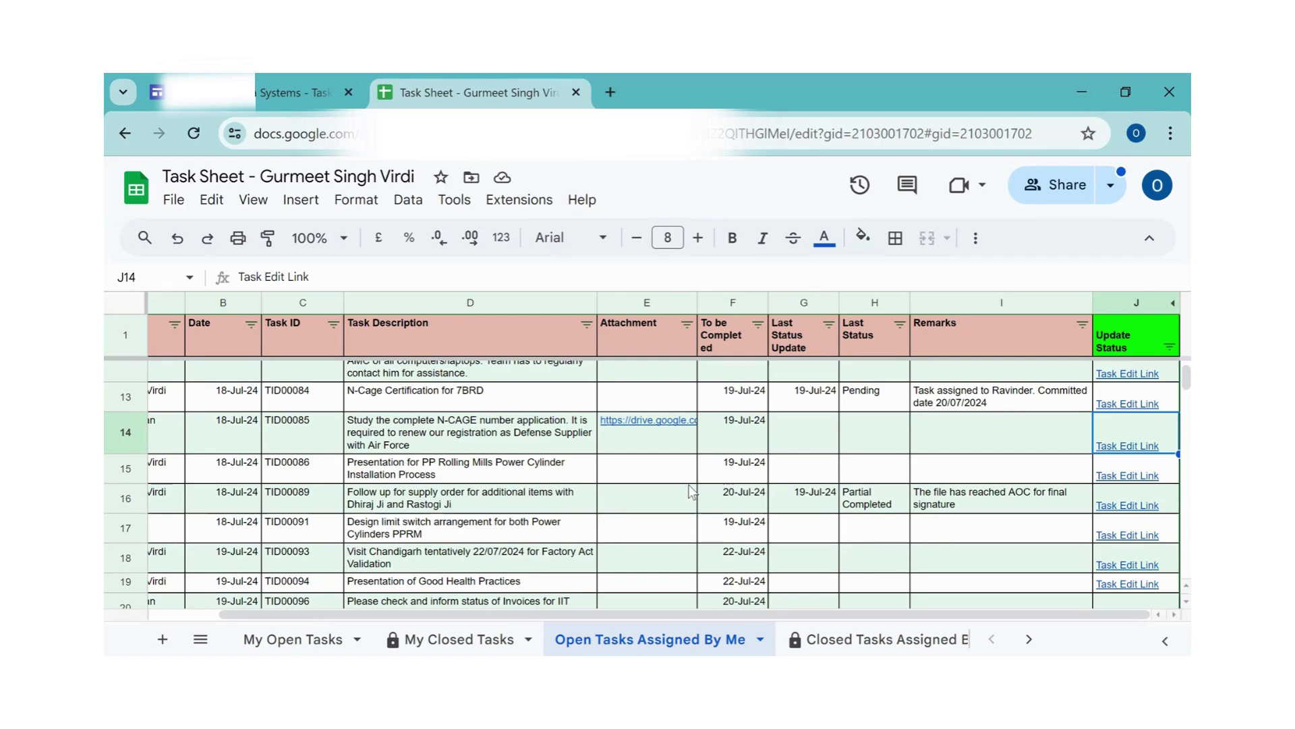
Step: Open the Closed Tasks Assigned By Me sheet and look through its task rows, statuses and remarks to the last entry
click(877, 639)
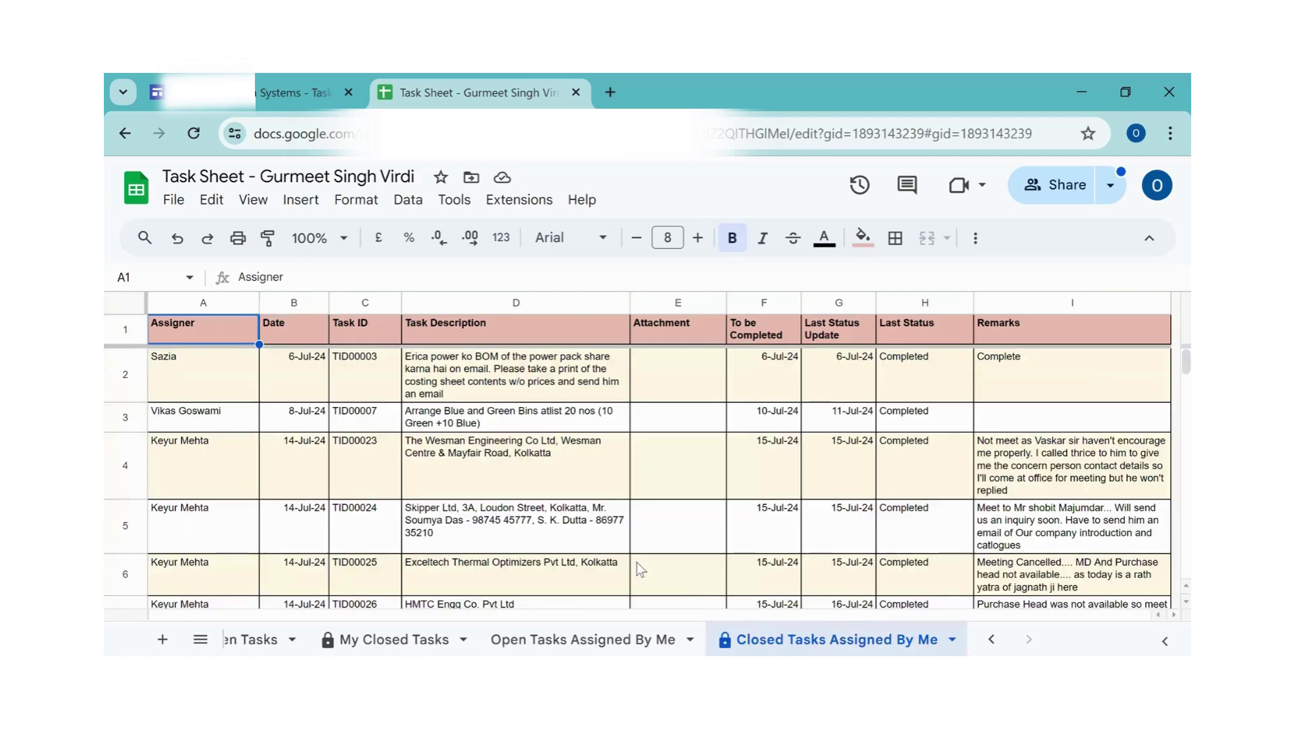
scroll(637, 561, down, 2)
scroll(637, 562, down, 2)
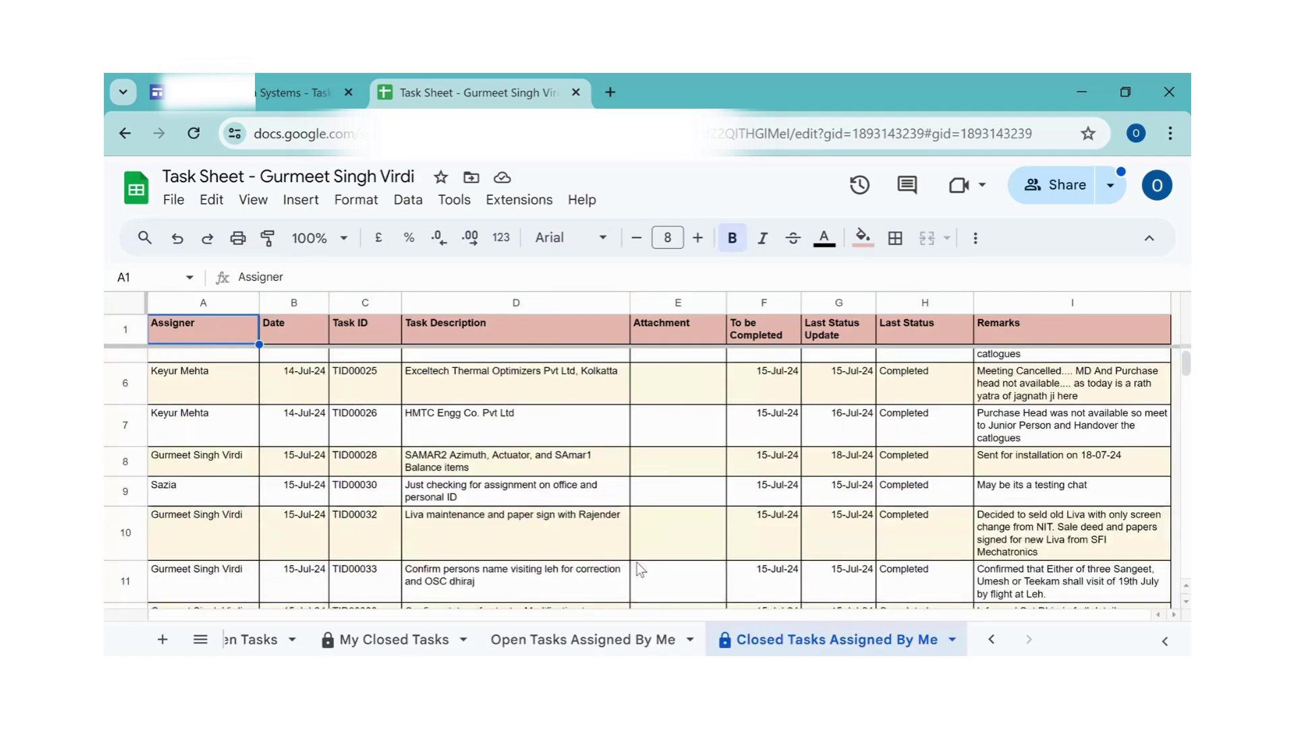
scroll(637, 562, down, 3)
scroll(641, 569, down, 3)
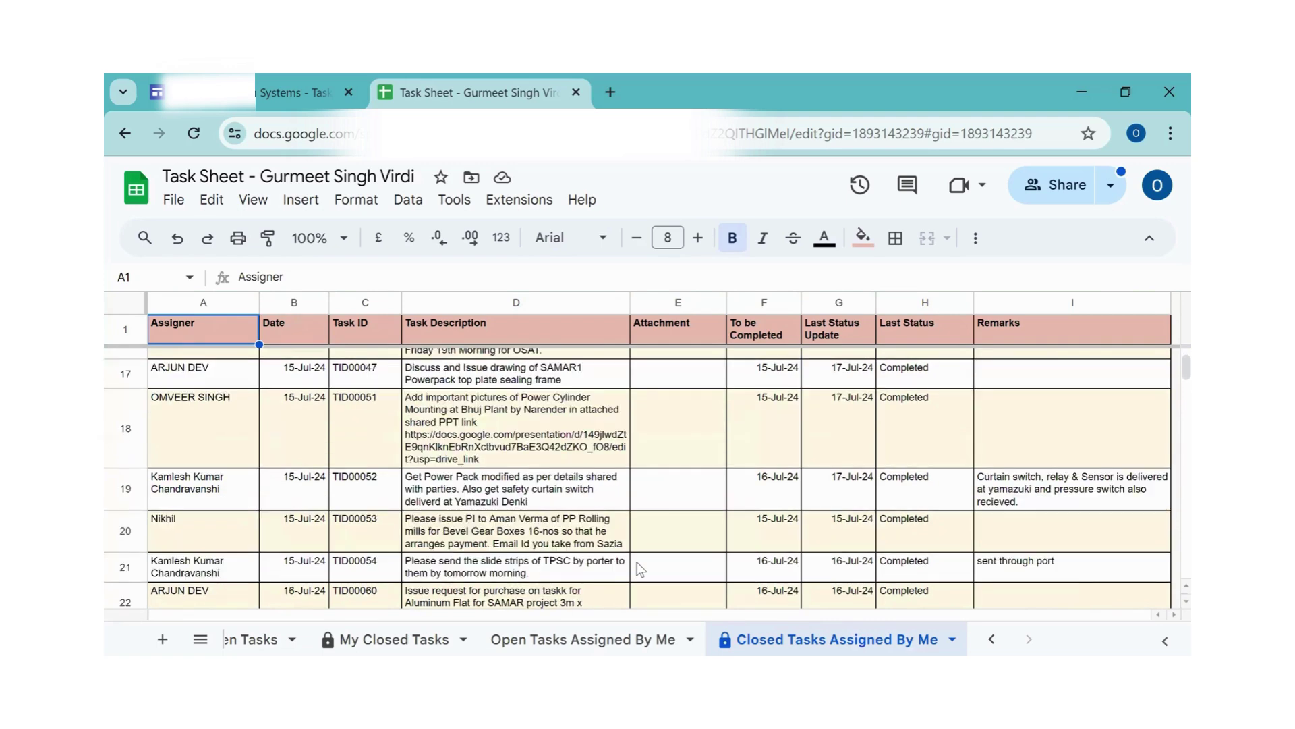
scroll(641, 568, down, 6)
scroll(640, 569, down, 4)
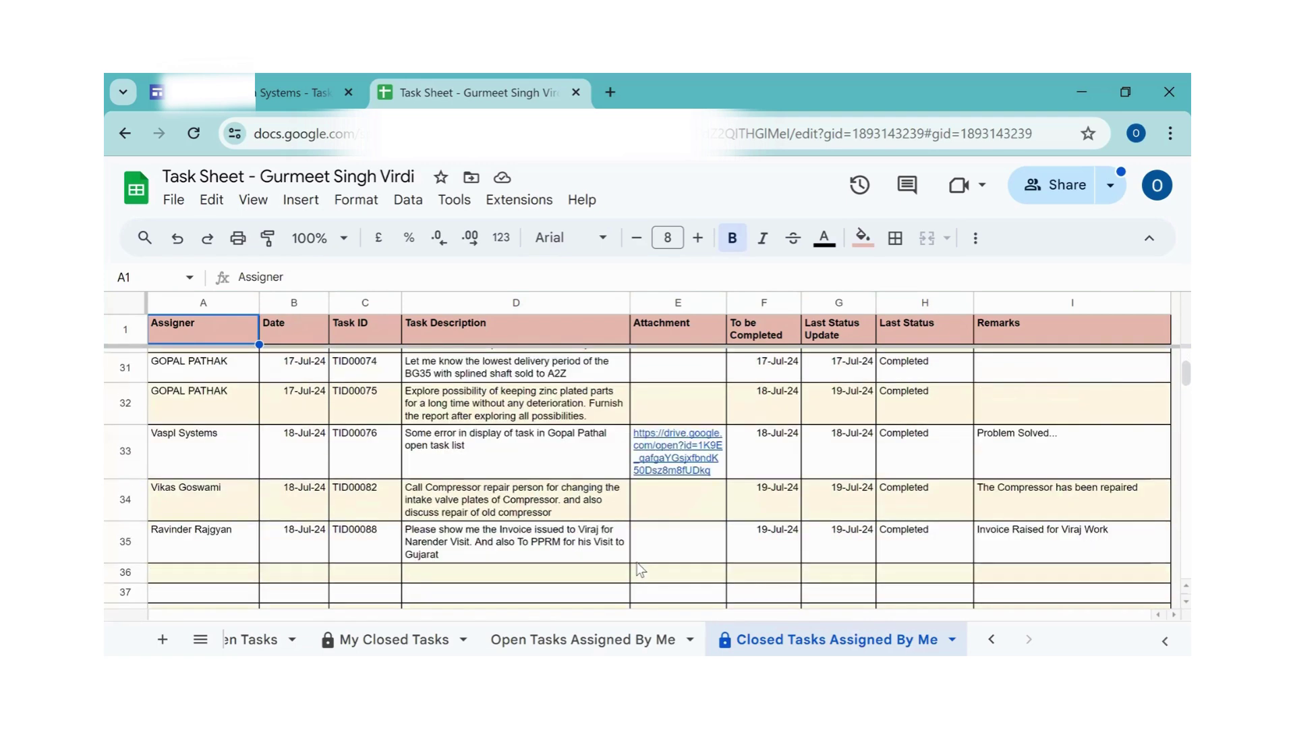
scroll(640, 569, down, 2)
scroll(721, 496, up, 6)
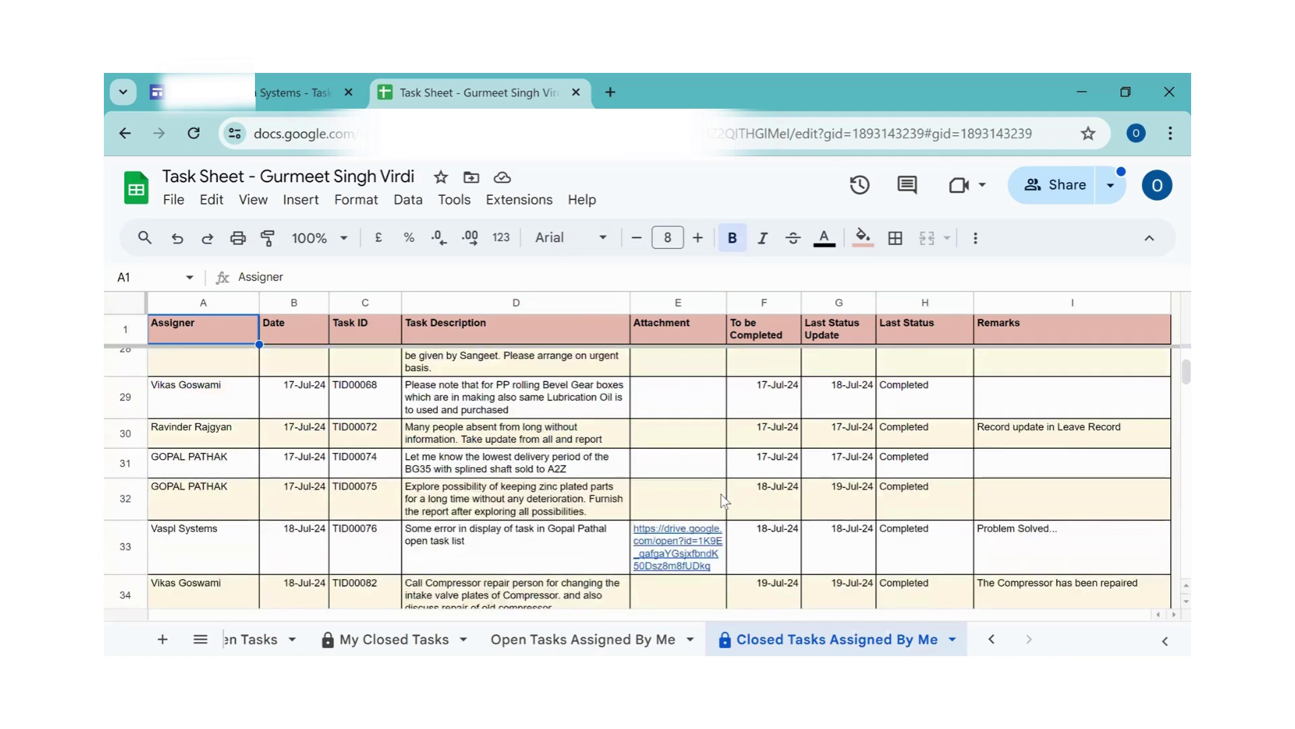
scroll(721, 499, up, 10)
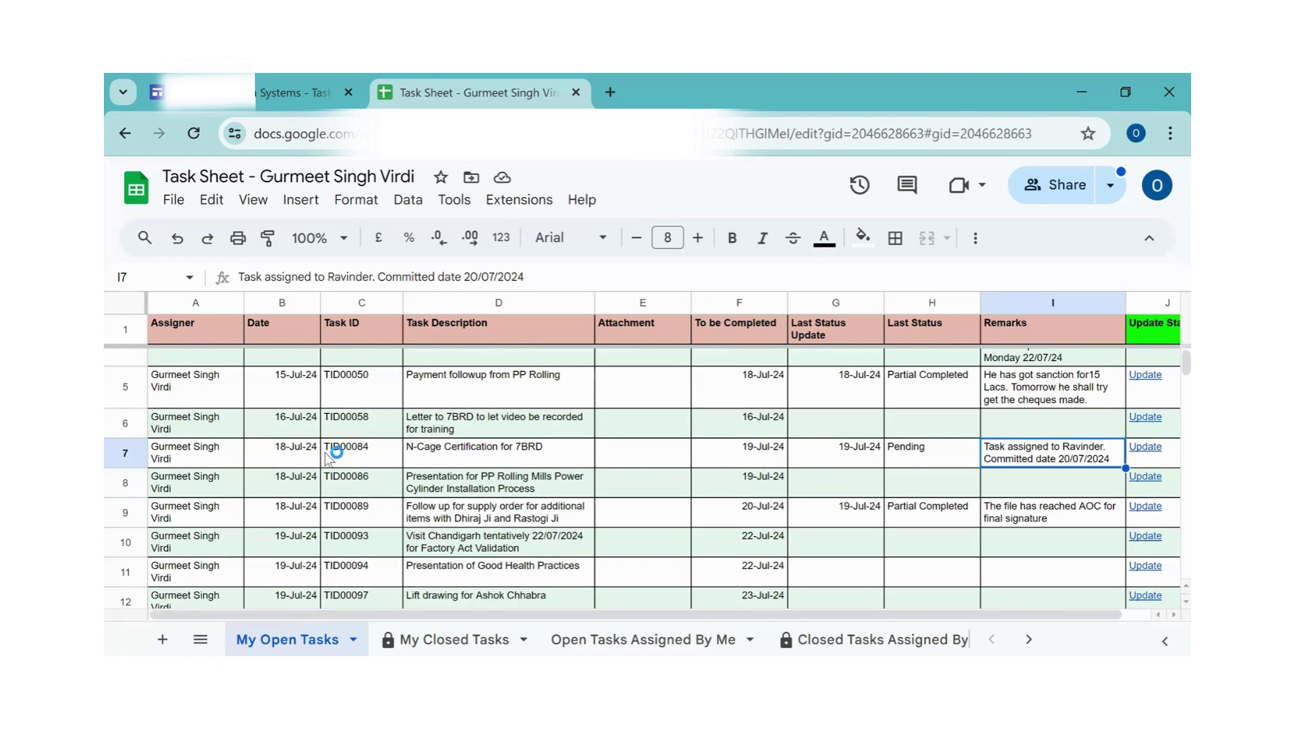
Step: Look through the task rows in the My Open Tasks sheet down to the last entry and return to the first
scroll(280, 446, down, 5)
scroll(450, 490, up, 5)
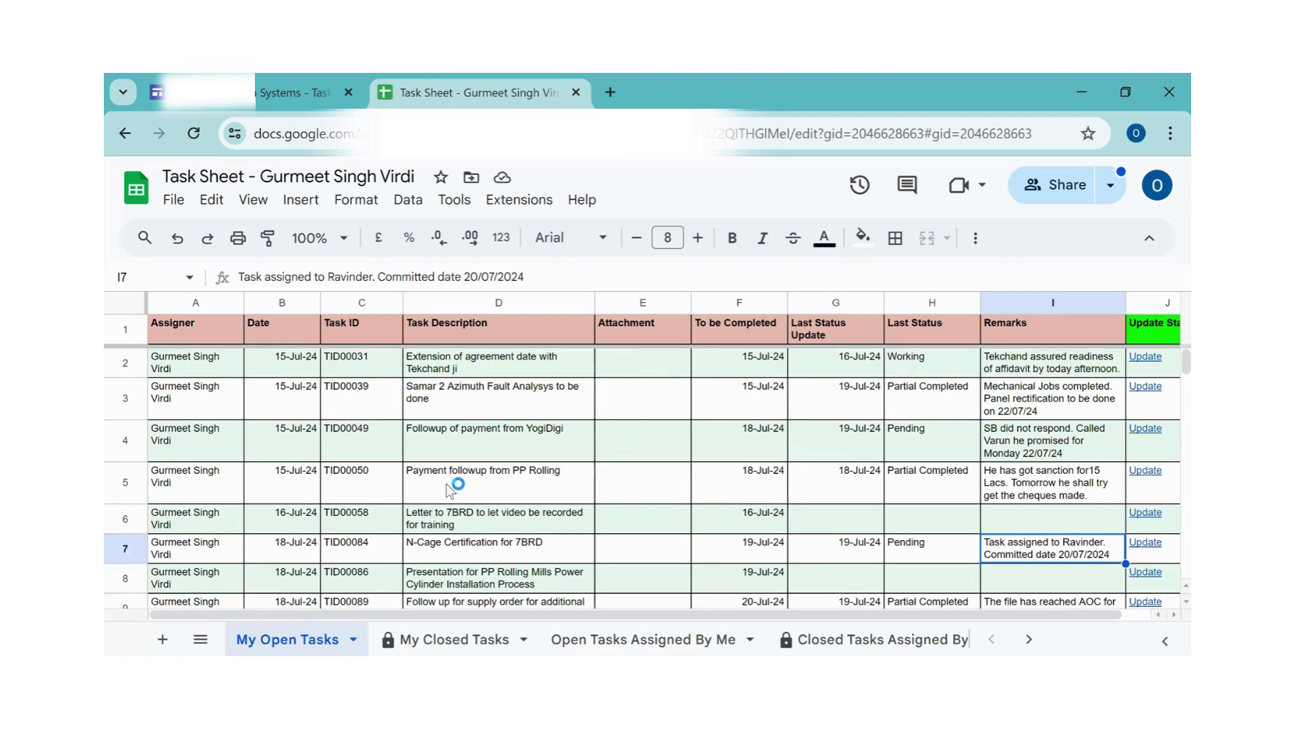
scroll(450, 489, down, 5)
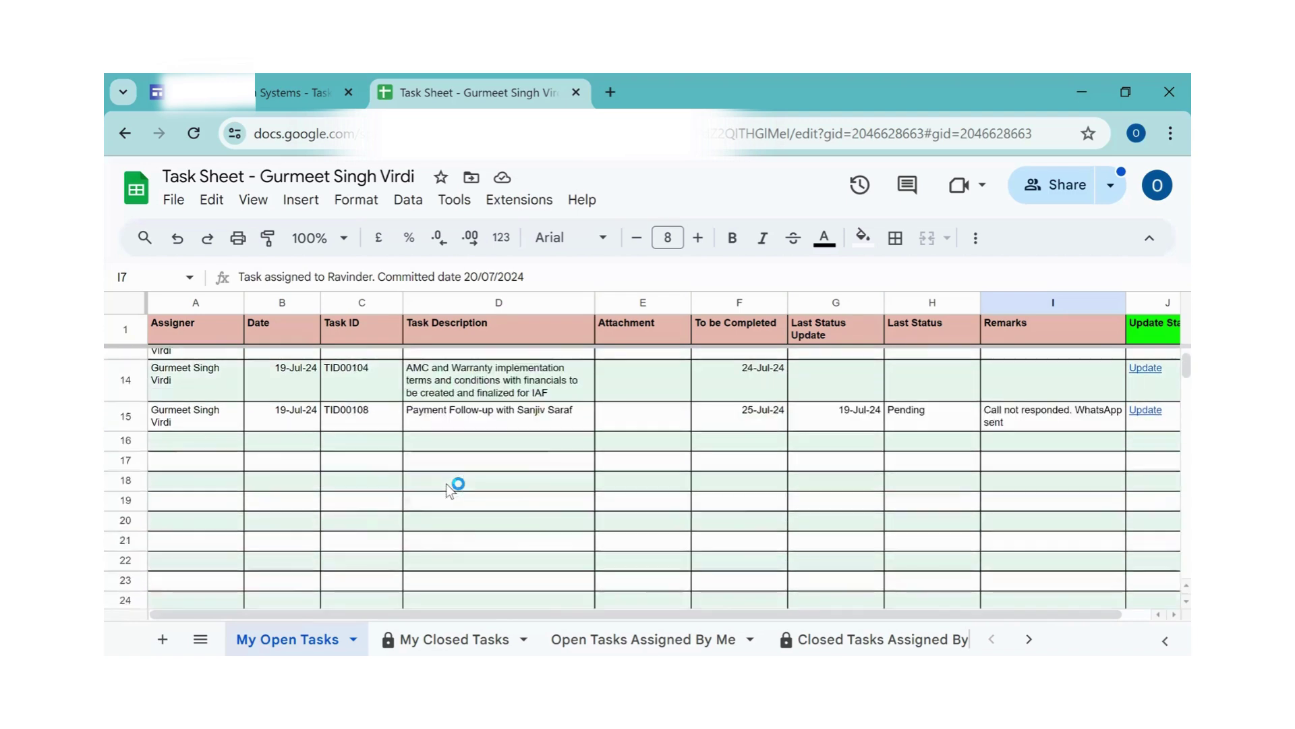
scroll(451, 489, up, 4)
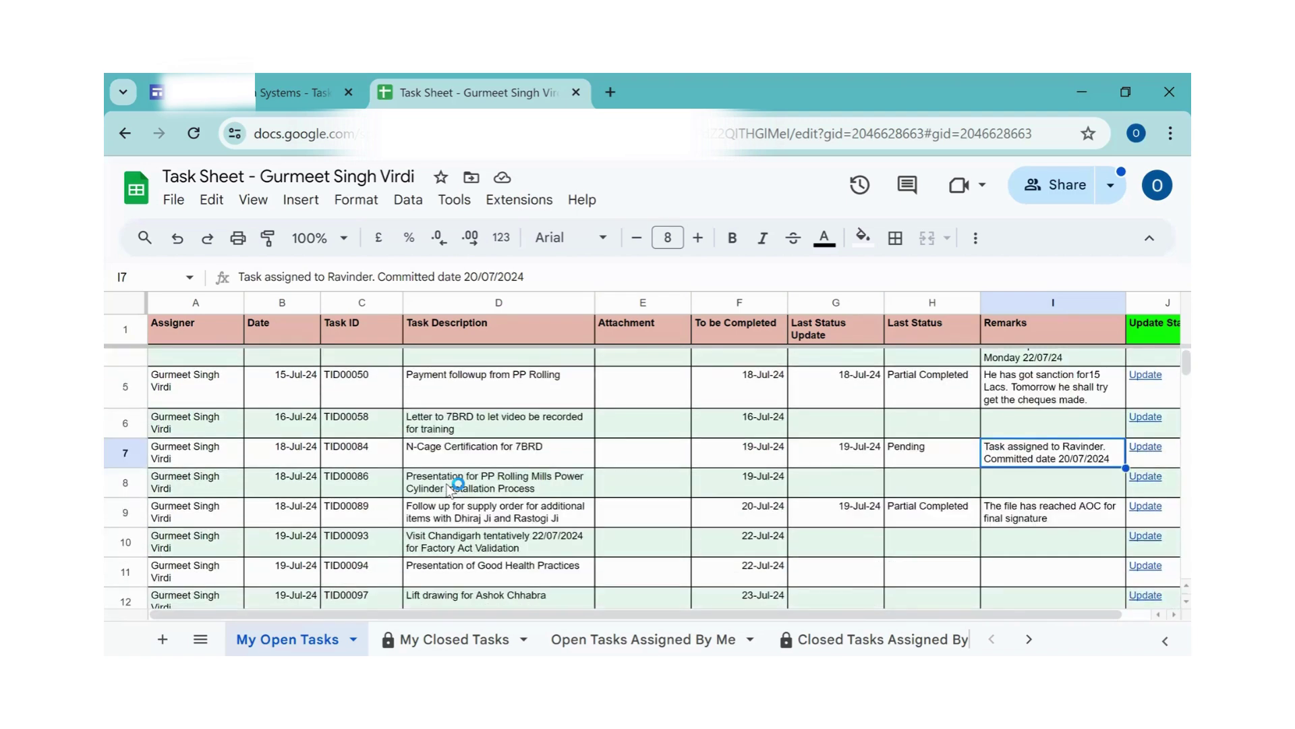
scroll(450, 489, up, 2)
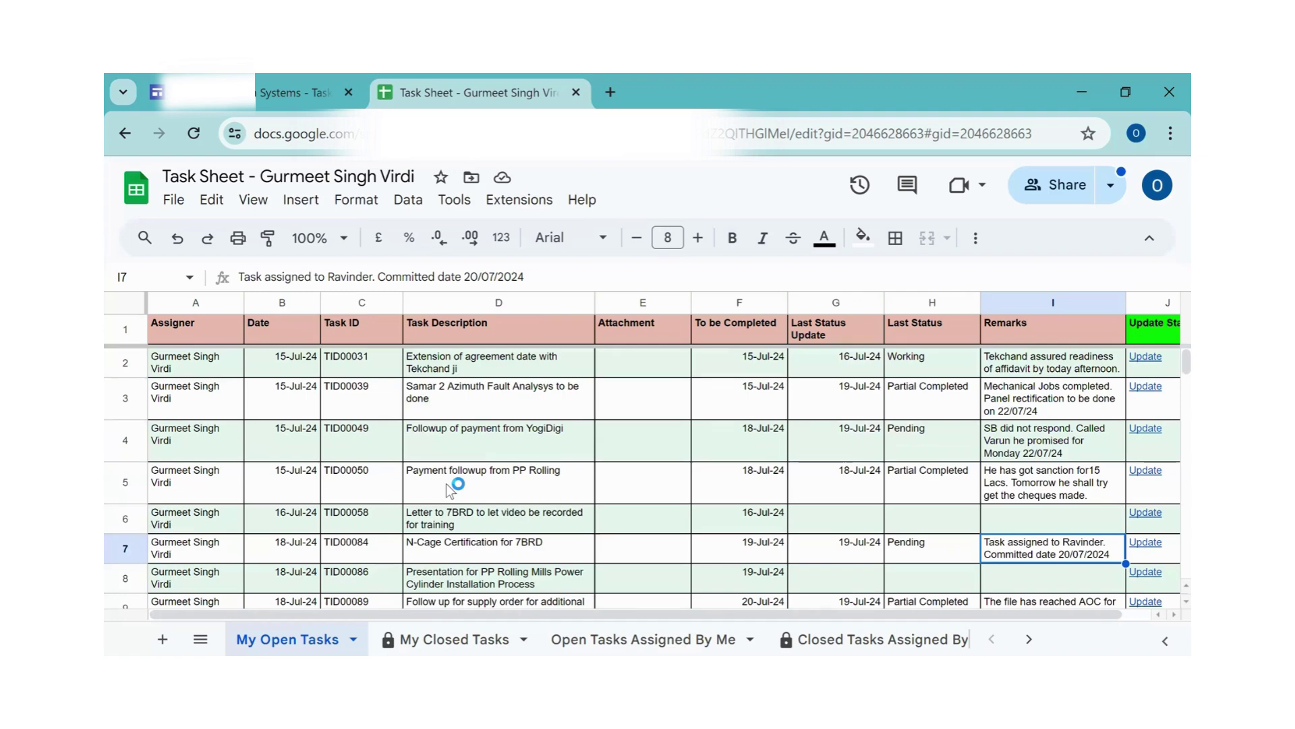